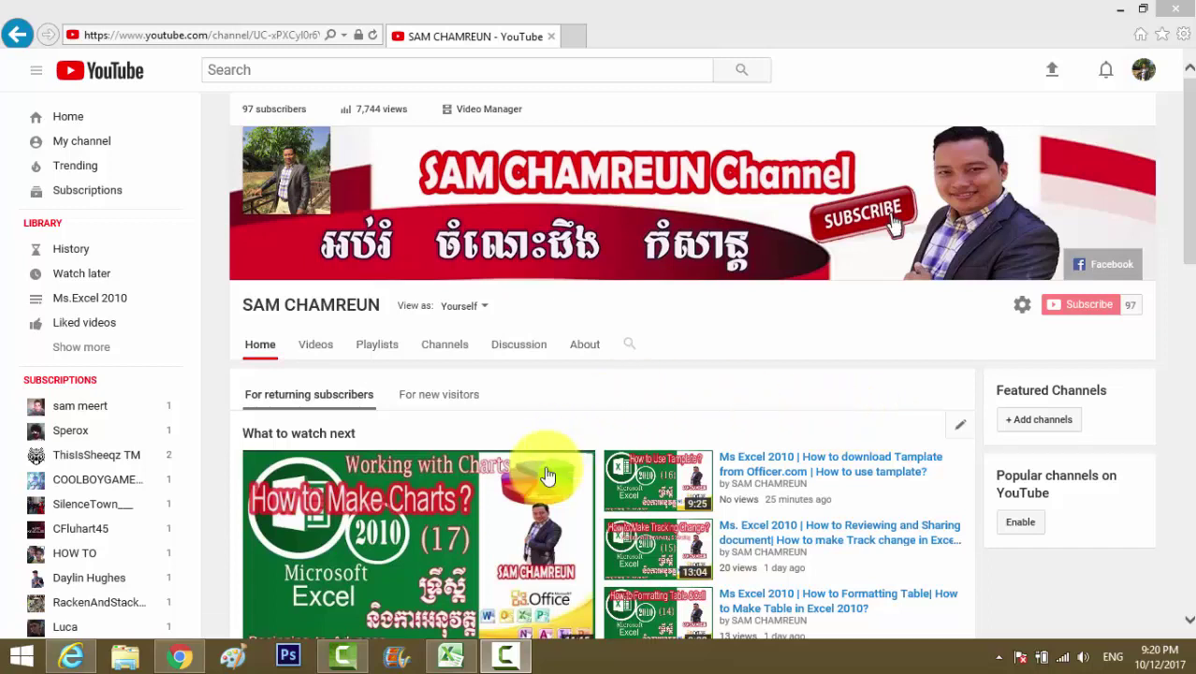
Switch to Excel, view the Spartline Test chart, then return to the Sparline sales table.
click(450, 656)
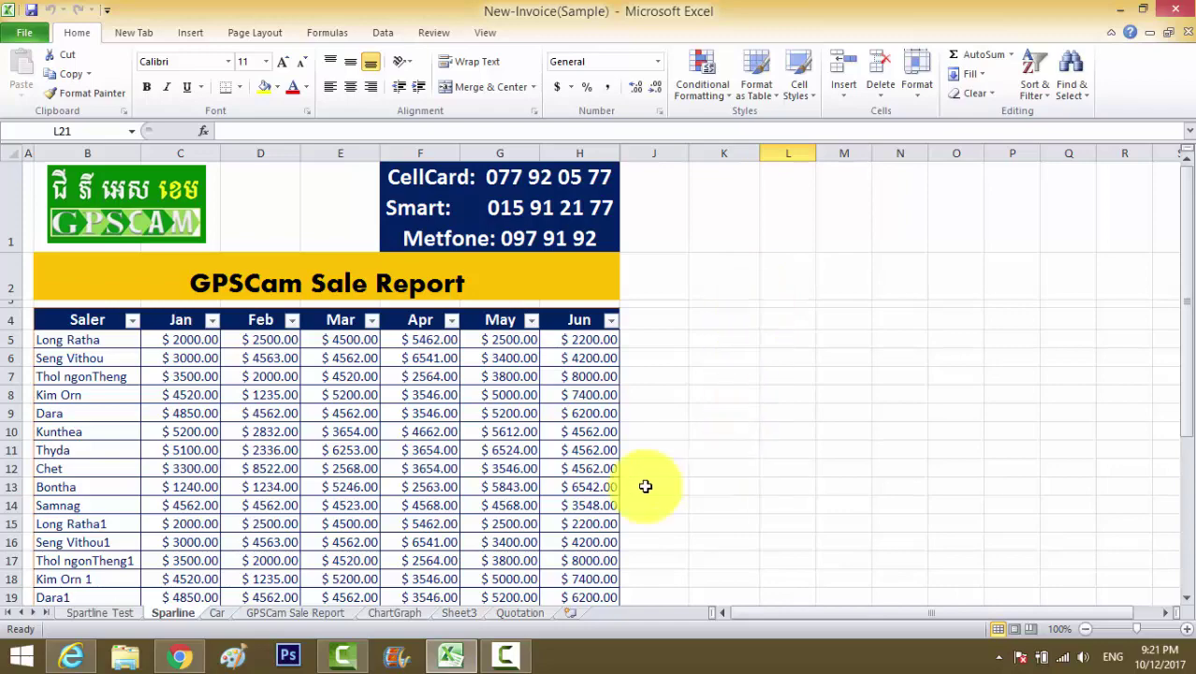
click(113, 613)
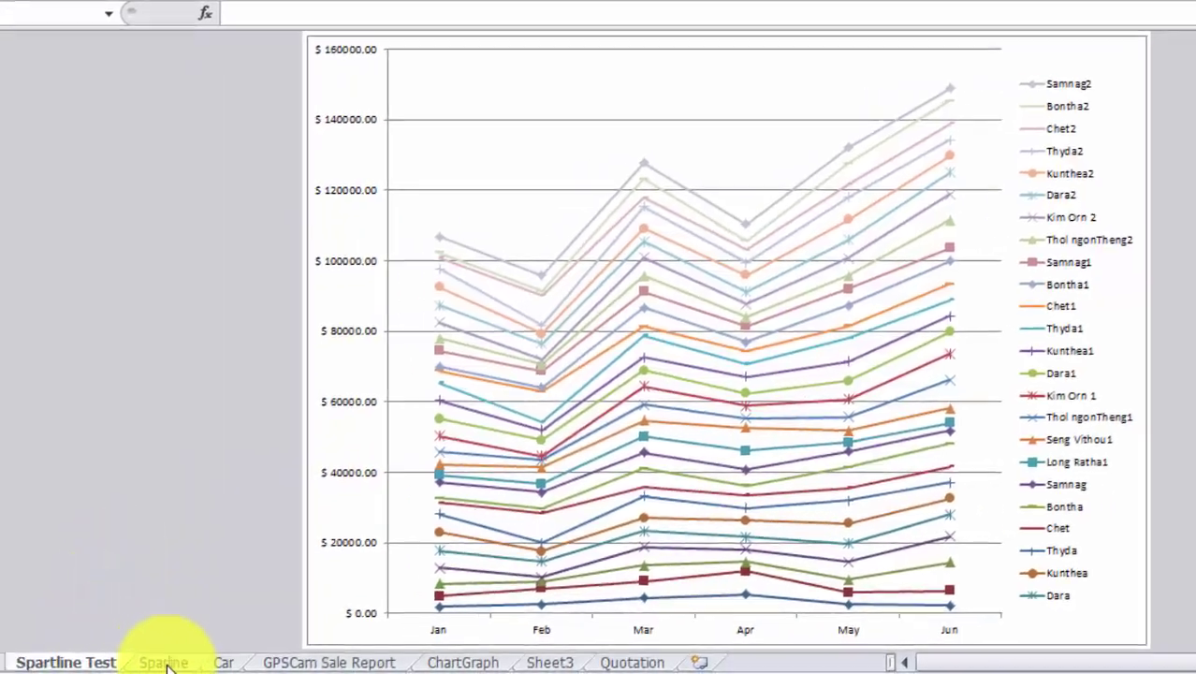
click(164, 663)
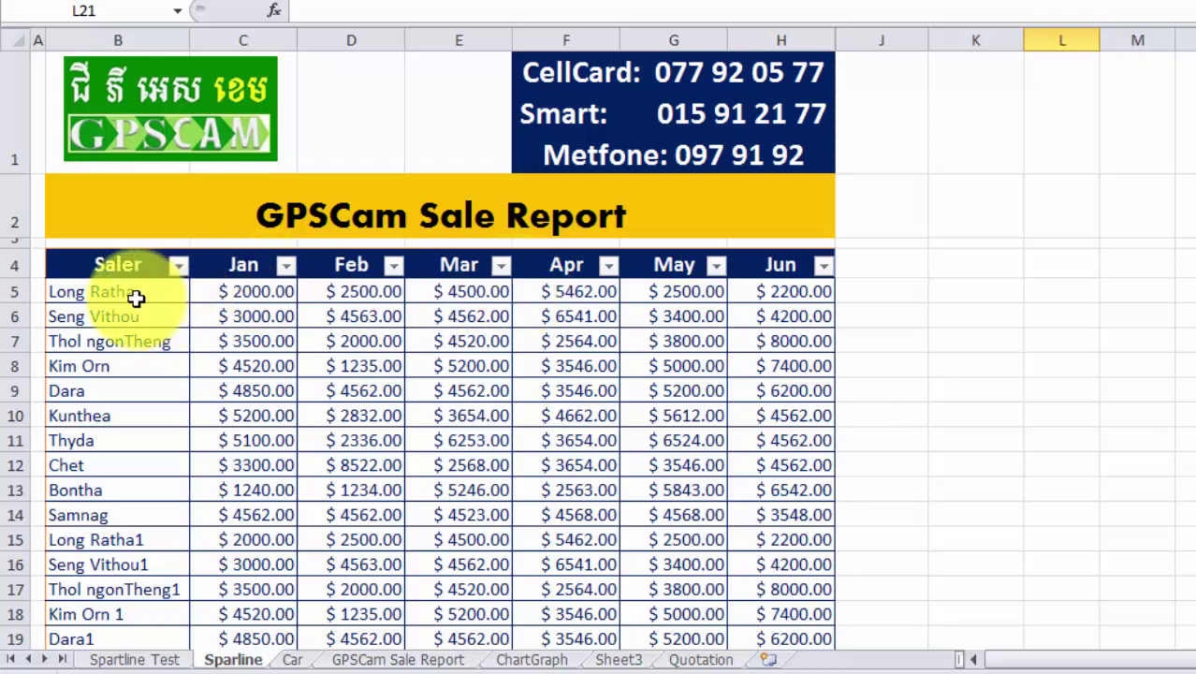
Select the first salesperson's January–June sales in C5:H5 and start an Insert > Line sparkline.
drag(140, 292, 468, 317)
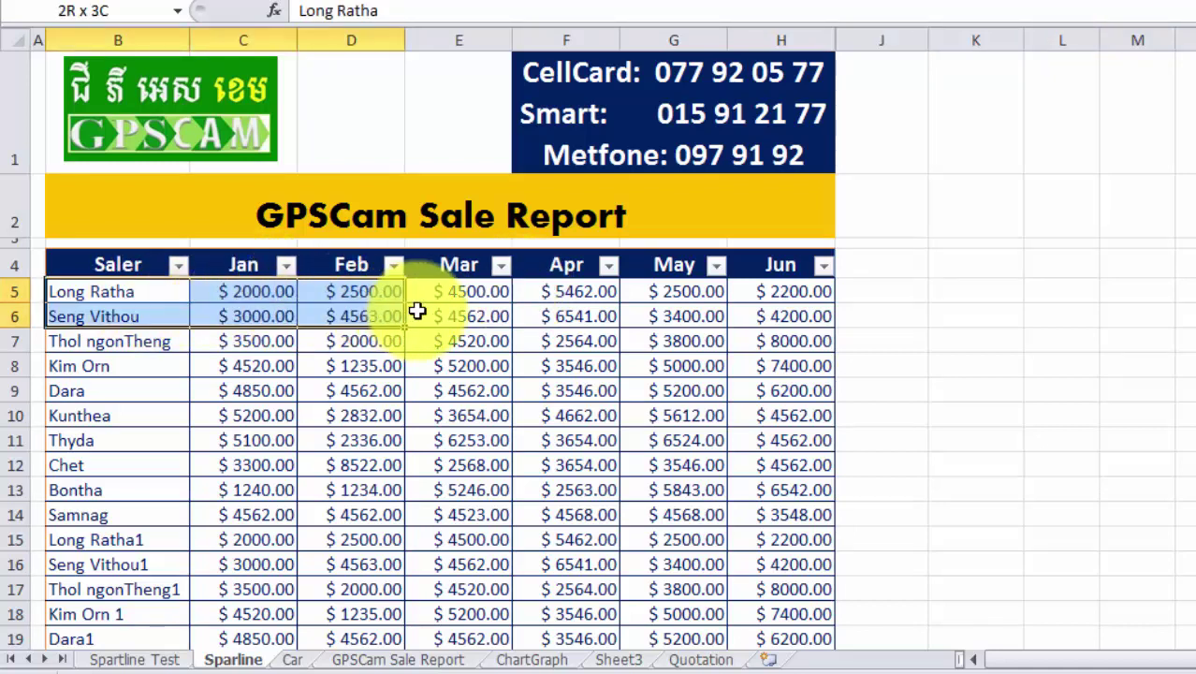
drag(259, 291, 787, 293)
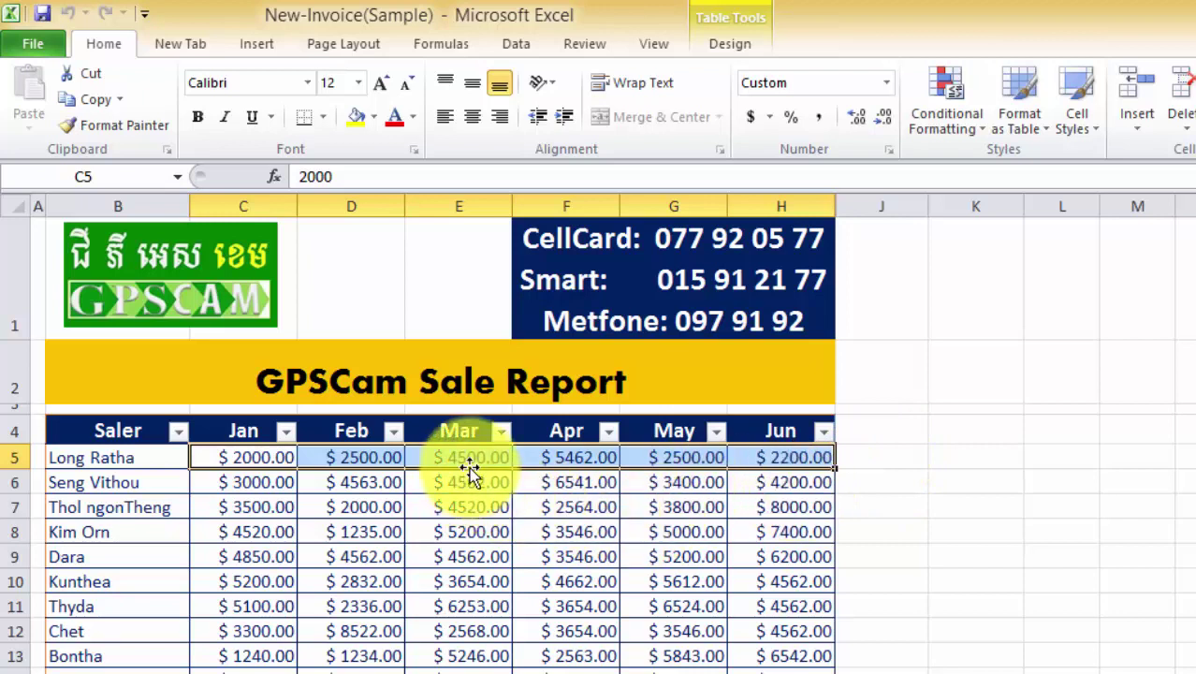
click(249, 45)
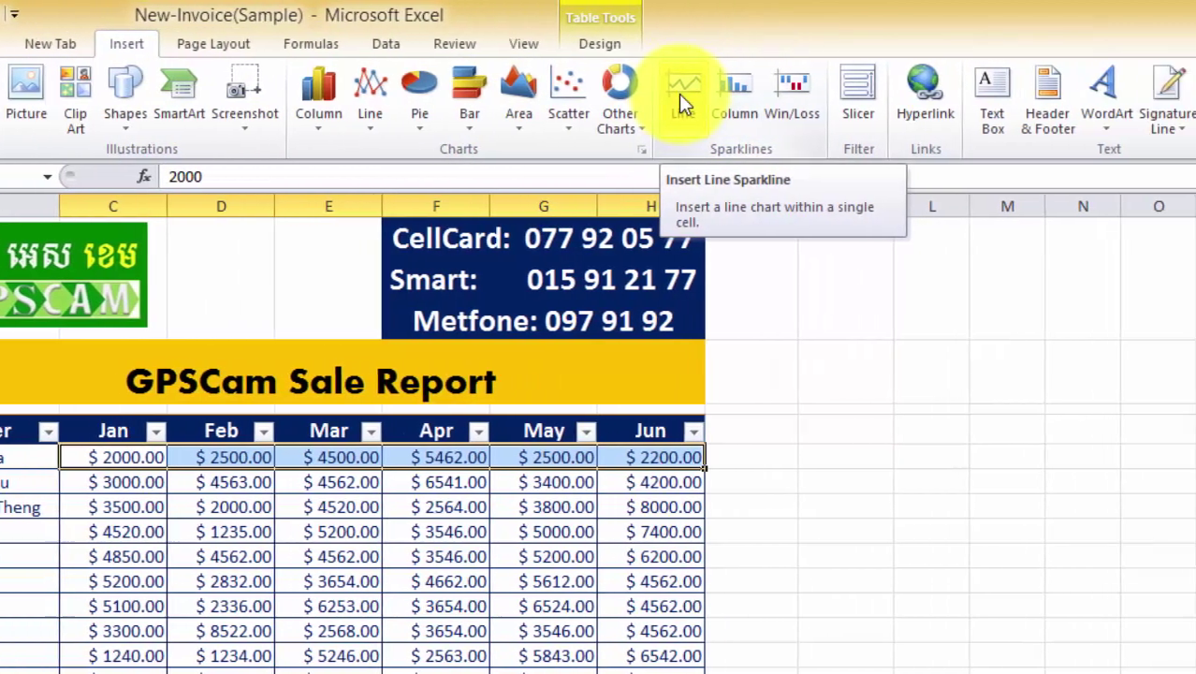
click(813, 98)
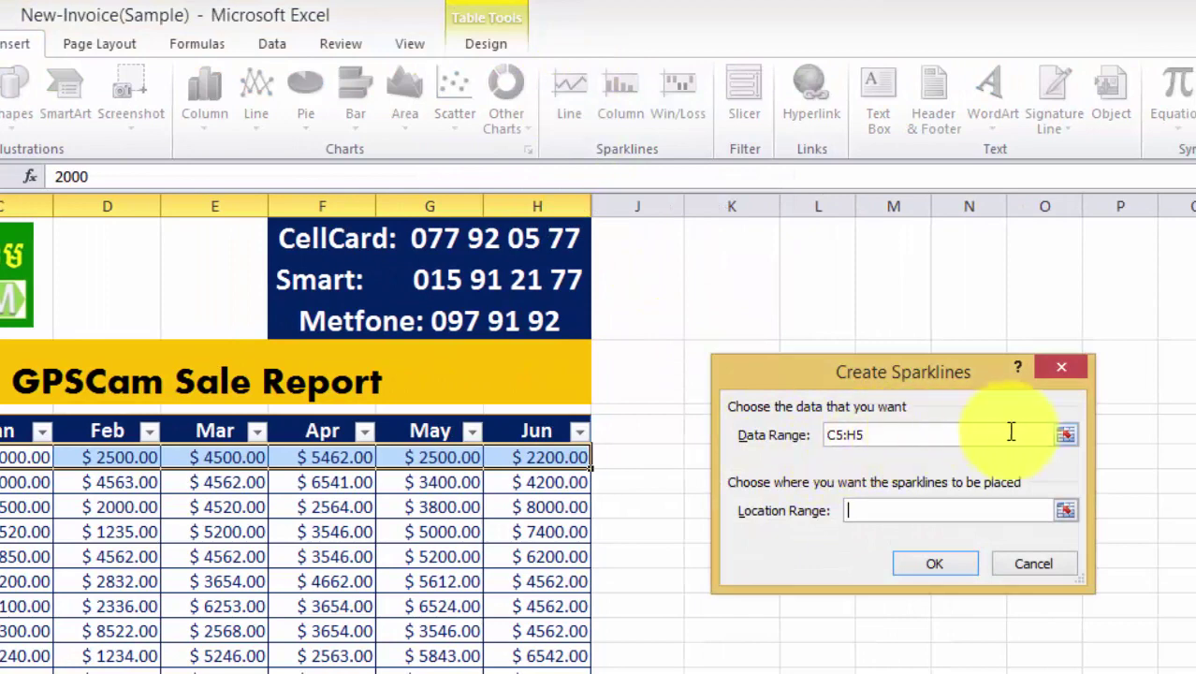
Create the line sparkline with data range C5:H5 and location range $J$5.
click(1065, 435)
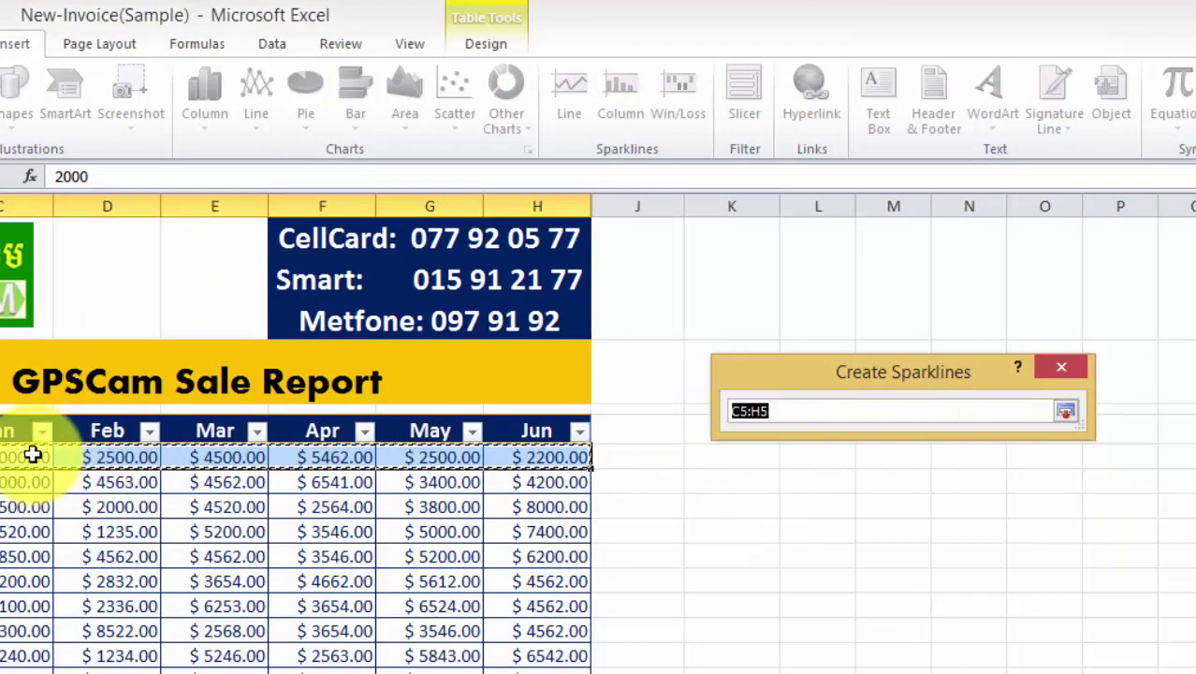
drag(32, 455, 608, 460)
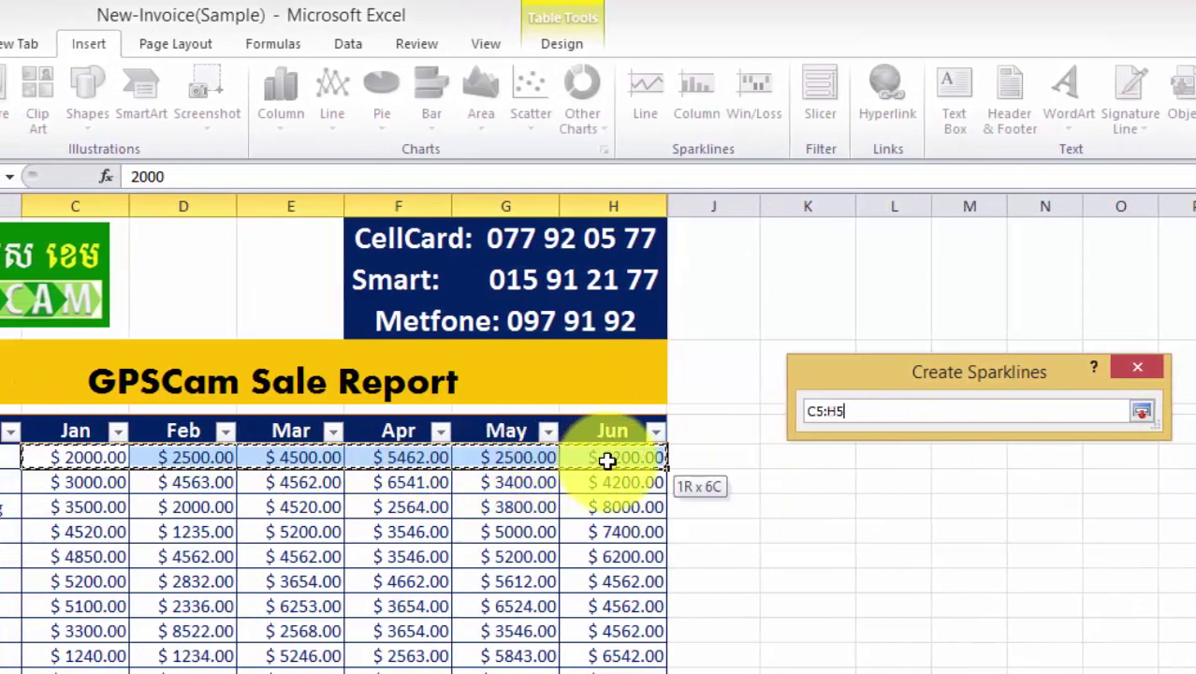
click(1142, 409)
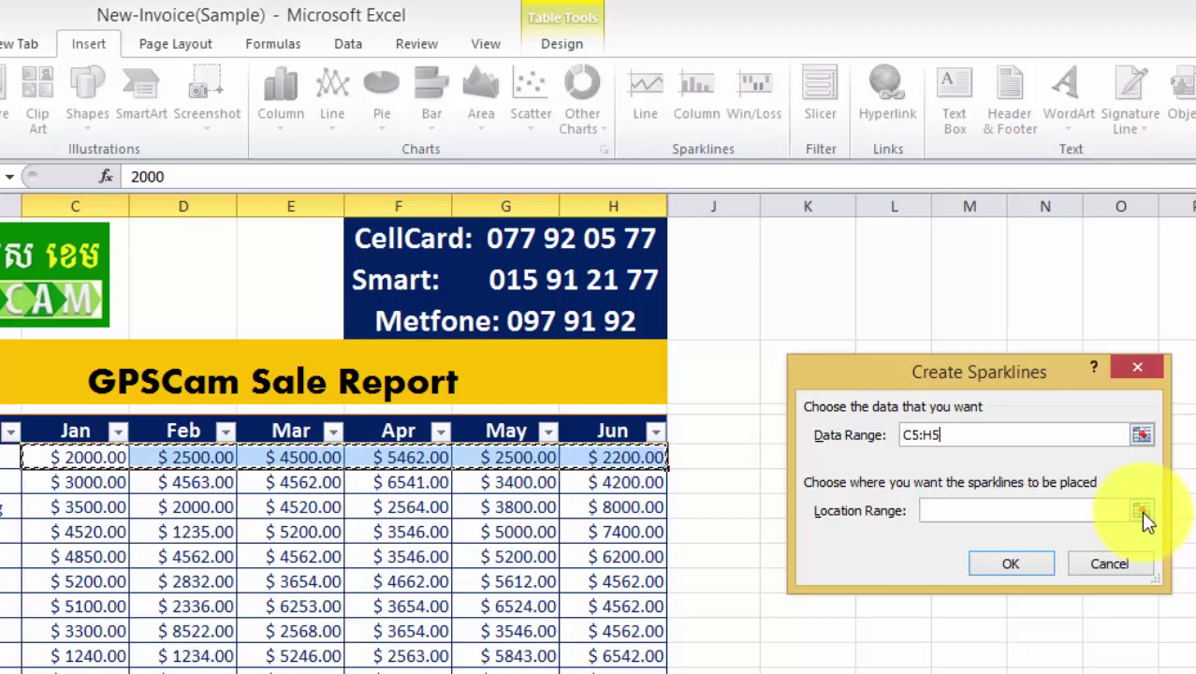
click(1141, 511)
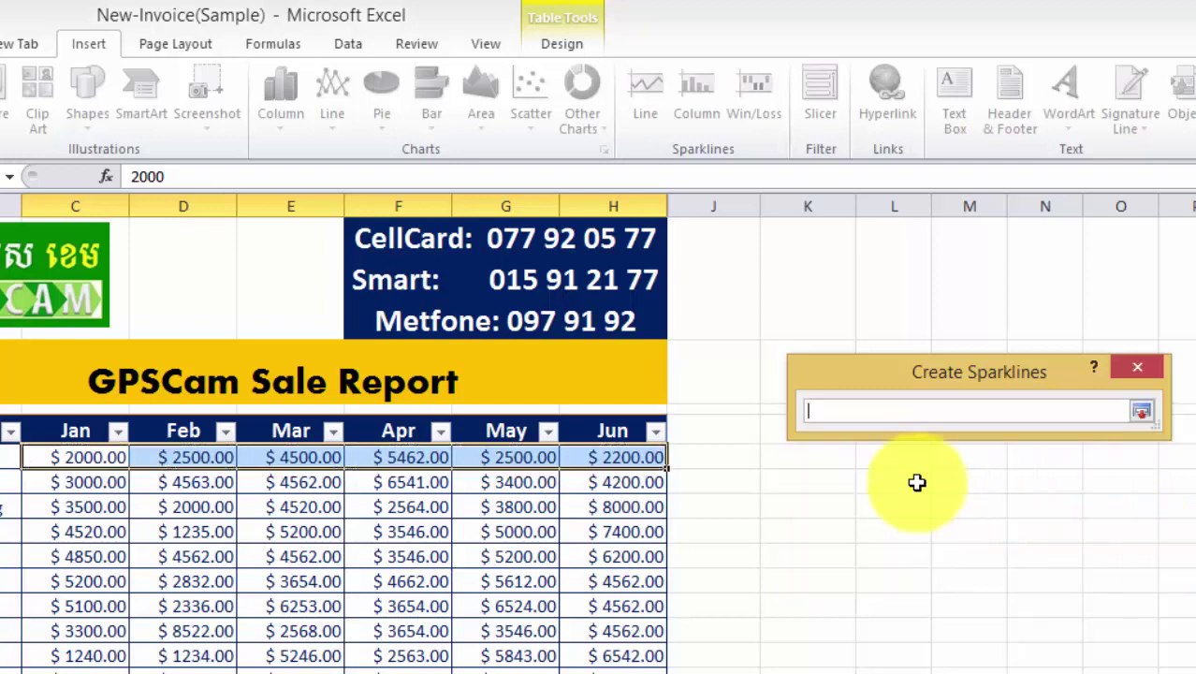
click(709, 460)
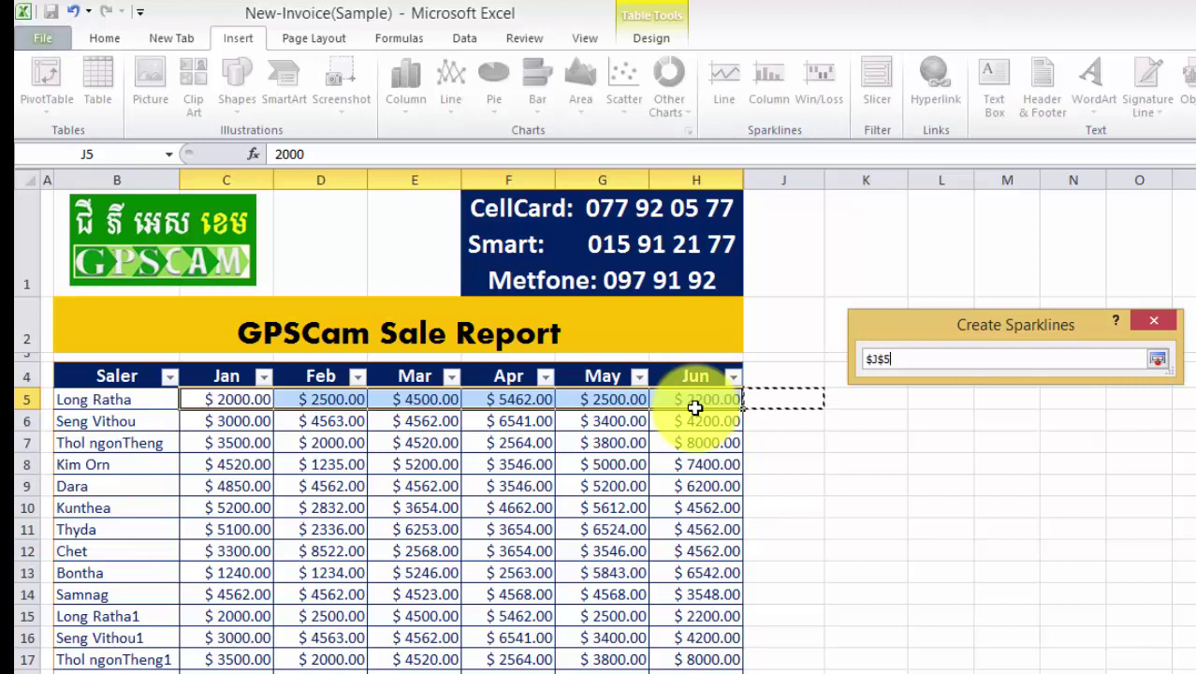
click(1159, 363)
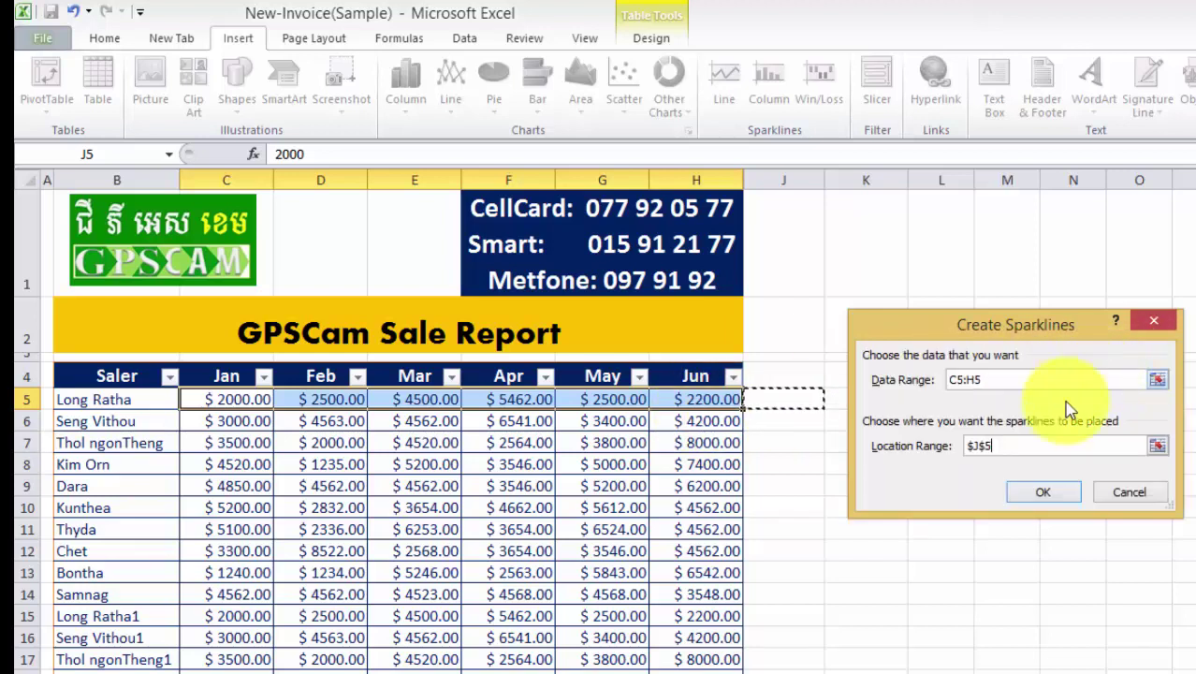
click(1045, 494)
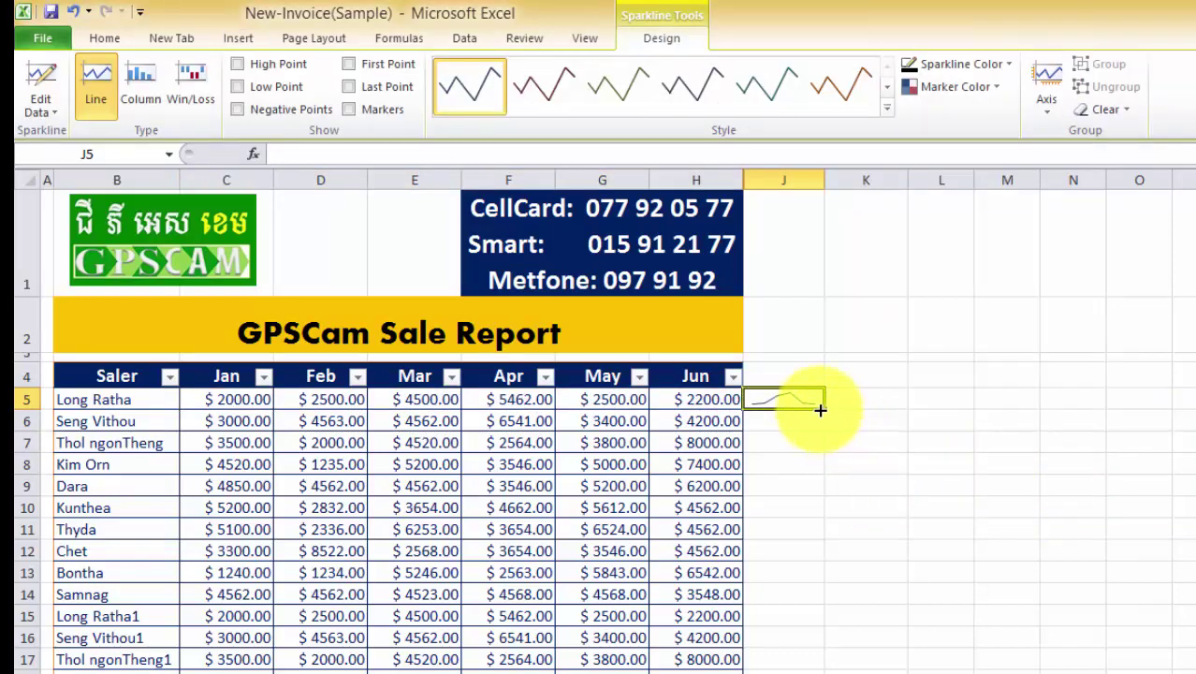
Fill the J5 sparkline down to J32, then check the sparklines in J5 and J6.
drag(825, 409, 824, 669)
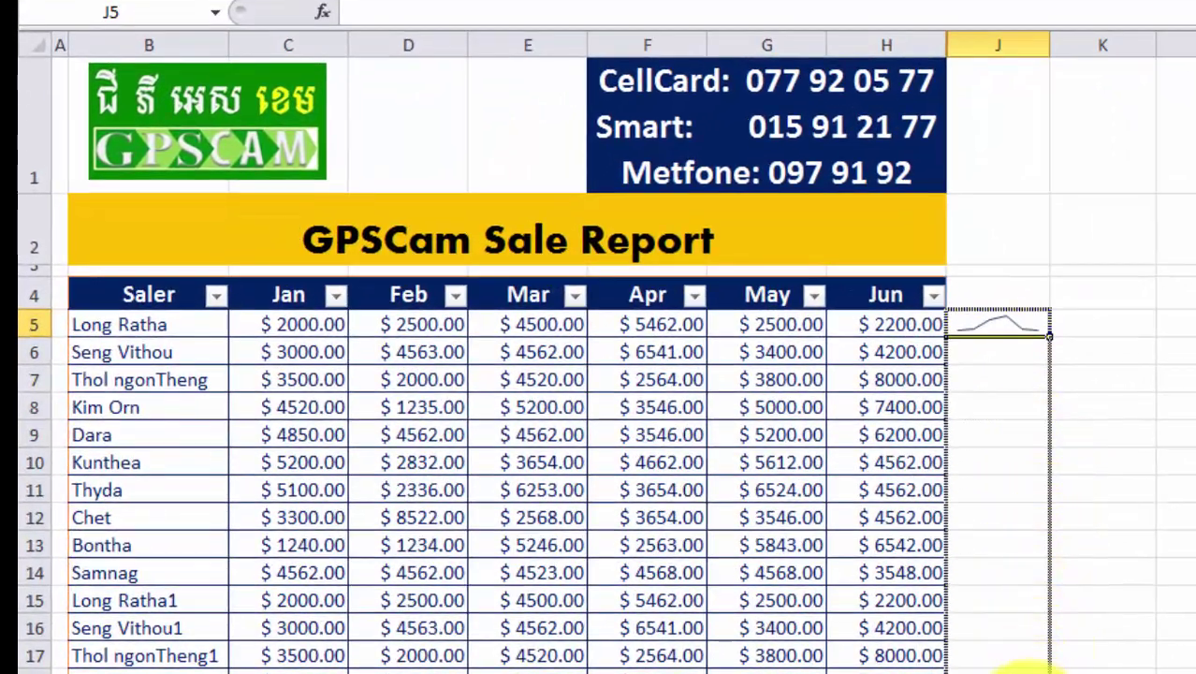
drag(1025, 668, 1020, 542)
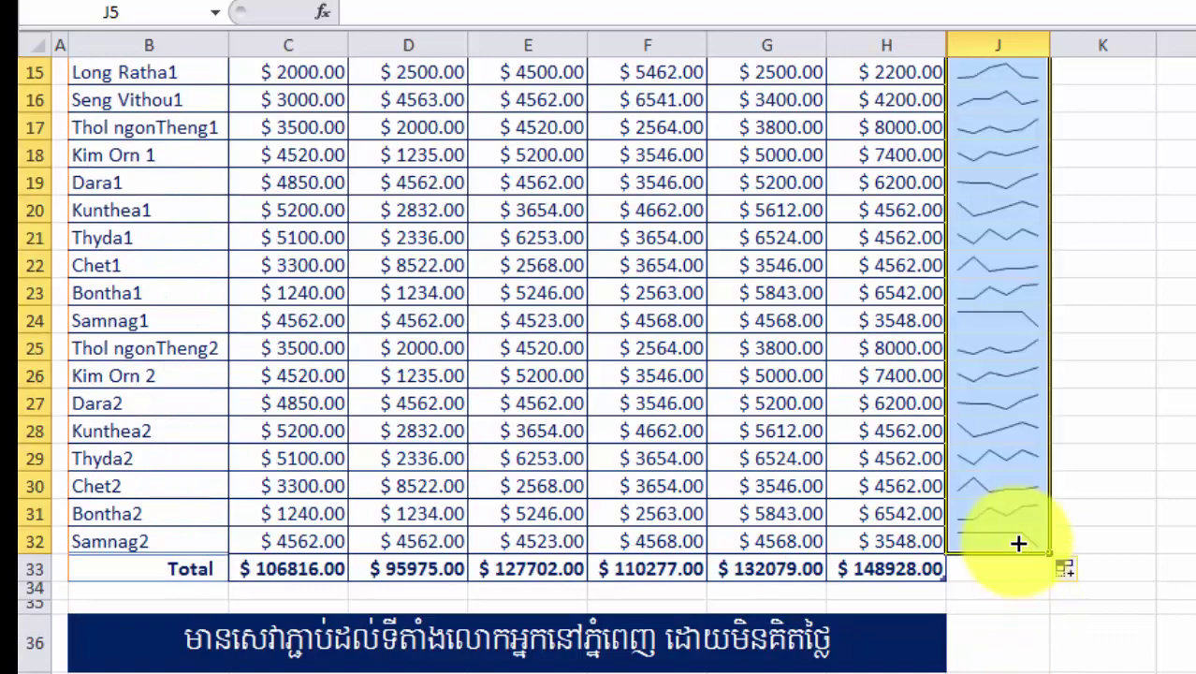
scroll(1016, 517, up, 4)
scroll(1020, 514, up, 1)
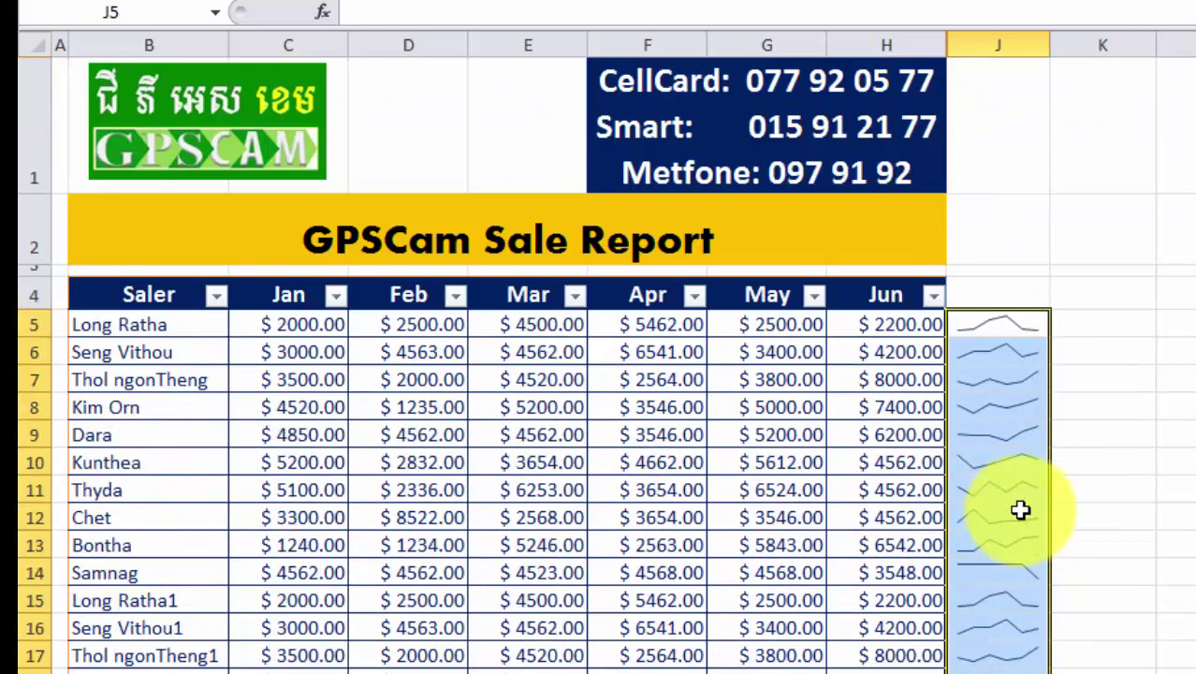
click(990, 334)
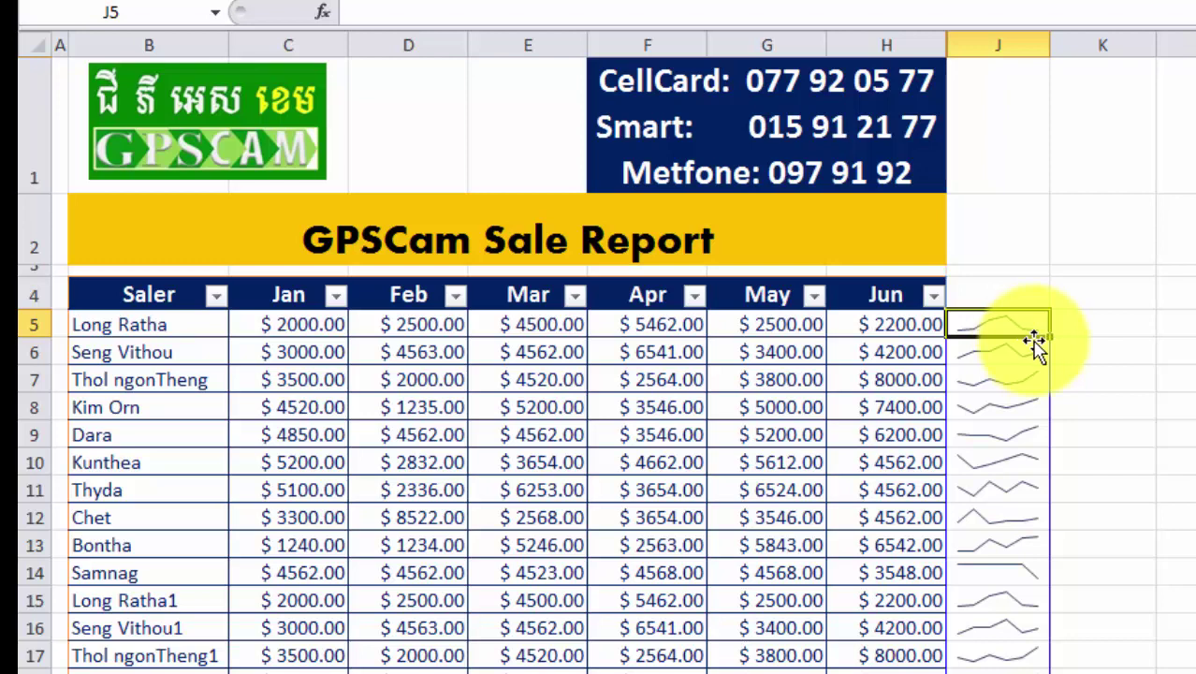
click(1007, 350)
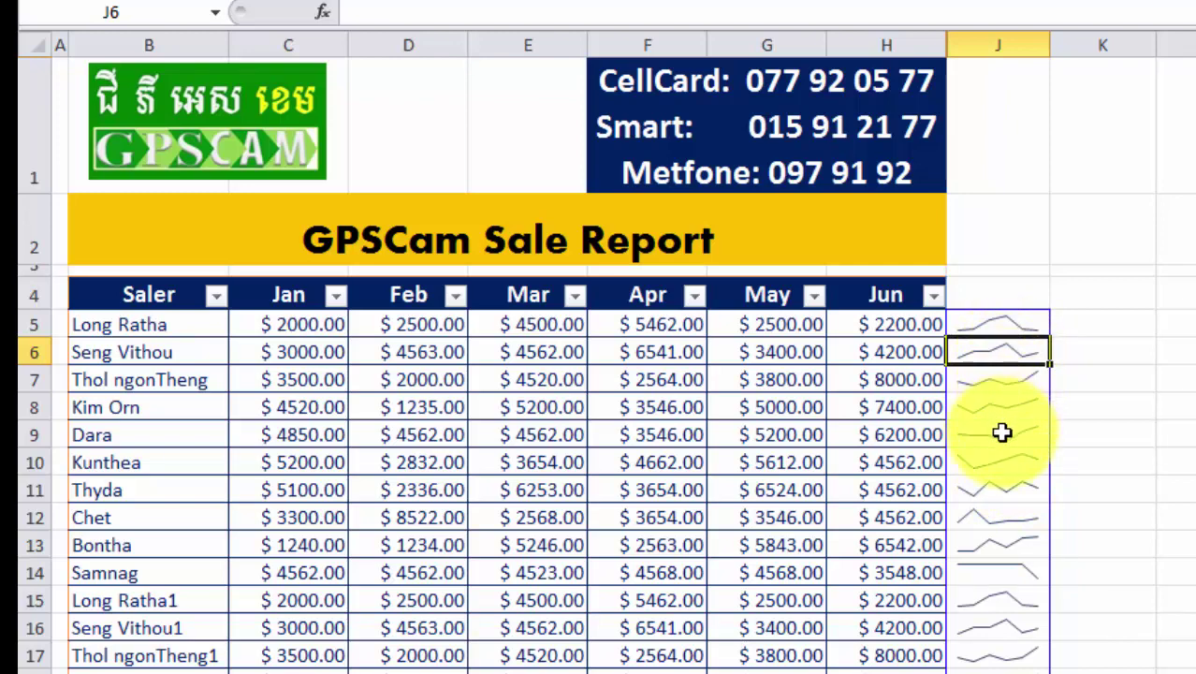
scroll(1003, 432, down, 1)
scroll(1003, 431, up, 1)
click(1003, 326)
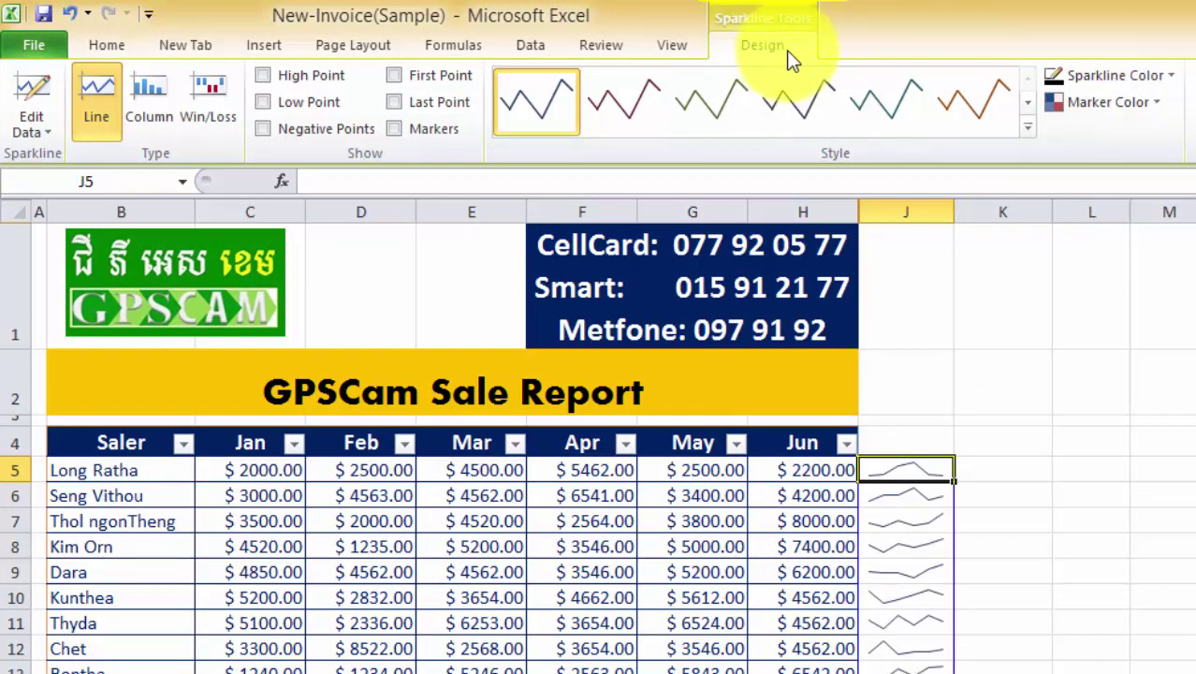
Apply the light orange sparkline style and mark high, low, first and last points.
click(1027, 129)
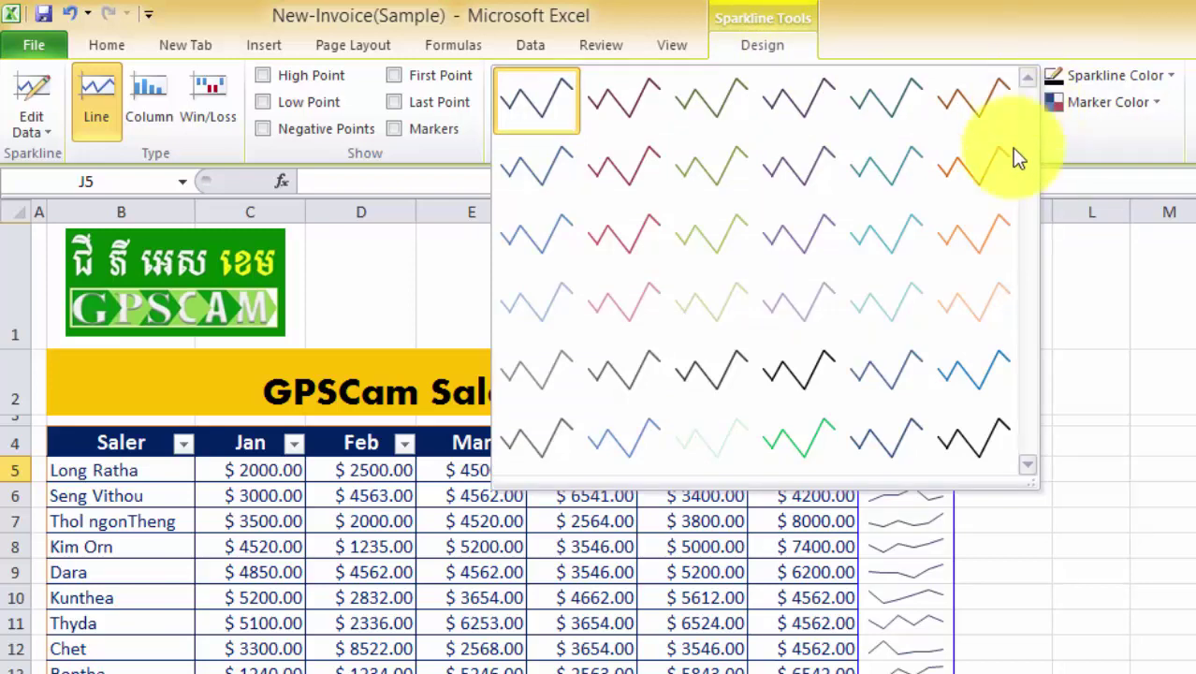
click(978, 241)
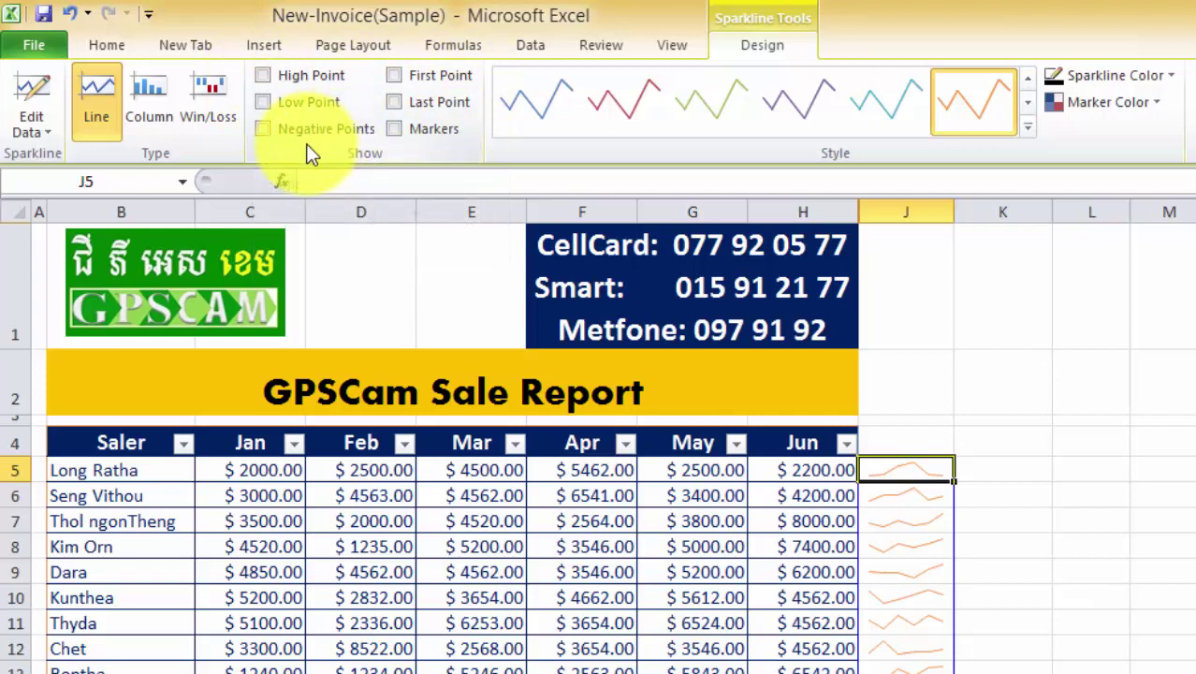
click(265, 75)
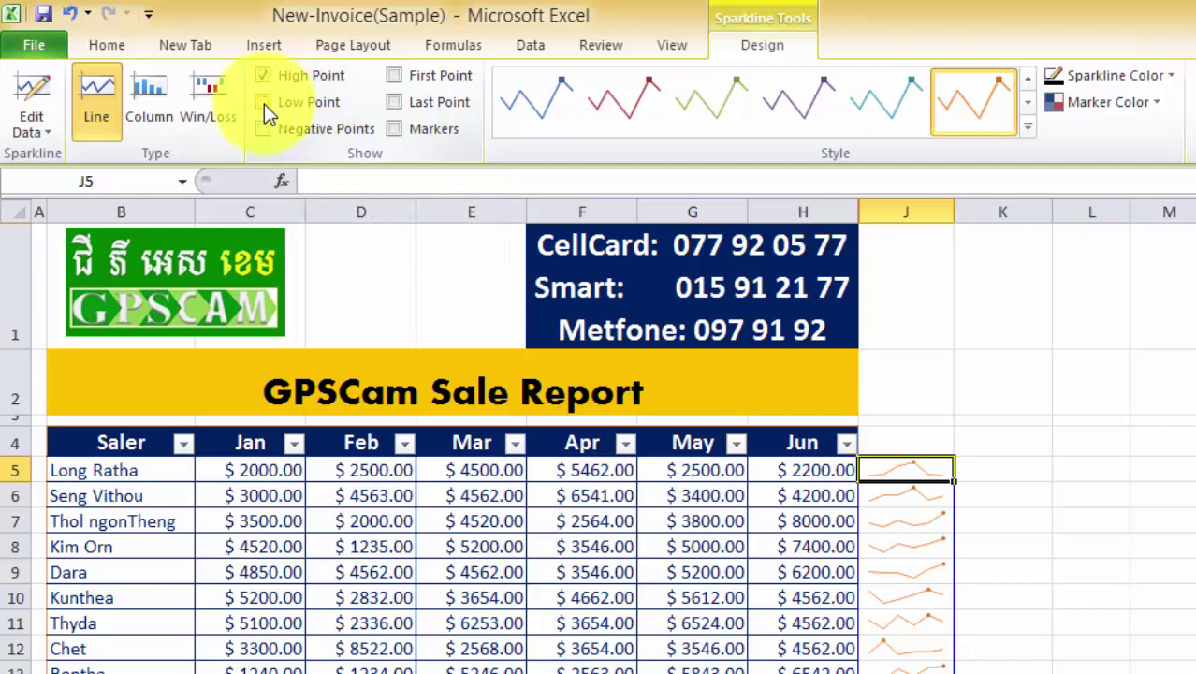
click(264, 102)
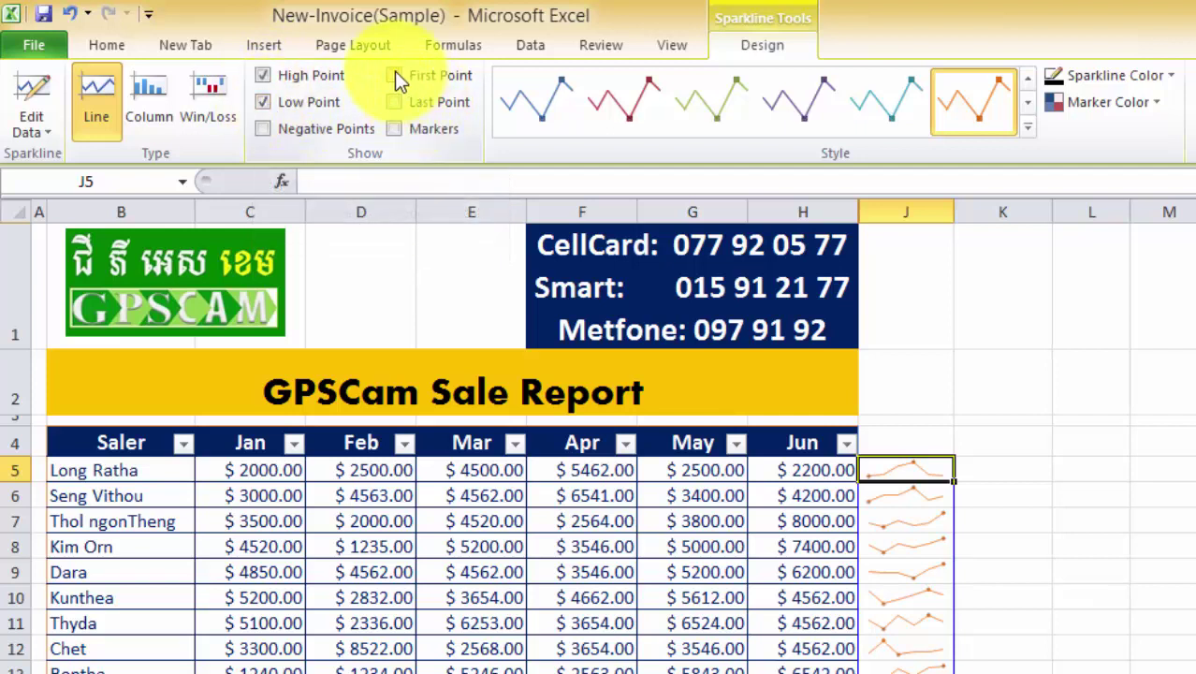
click(394, 75)
click(394, 103)
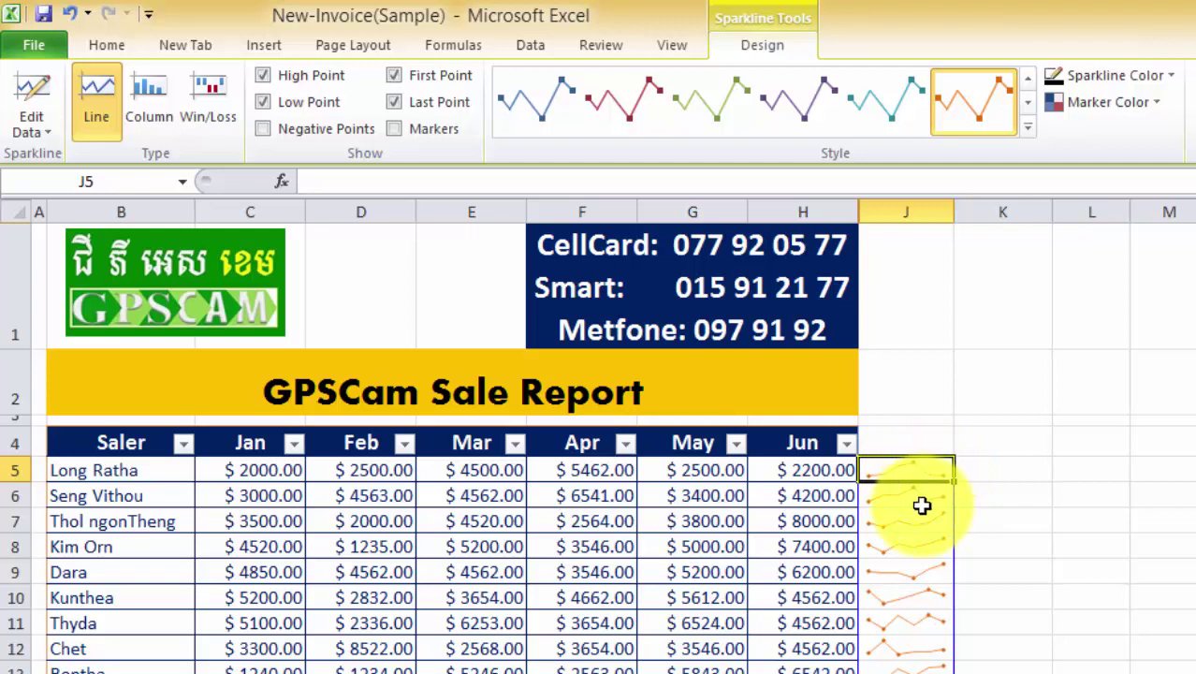
Check the marked sparklines further down column J, then reselect J5.
click(920, 498)
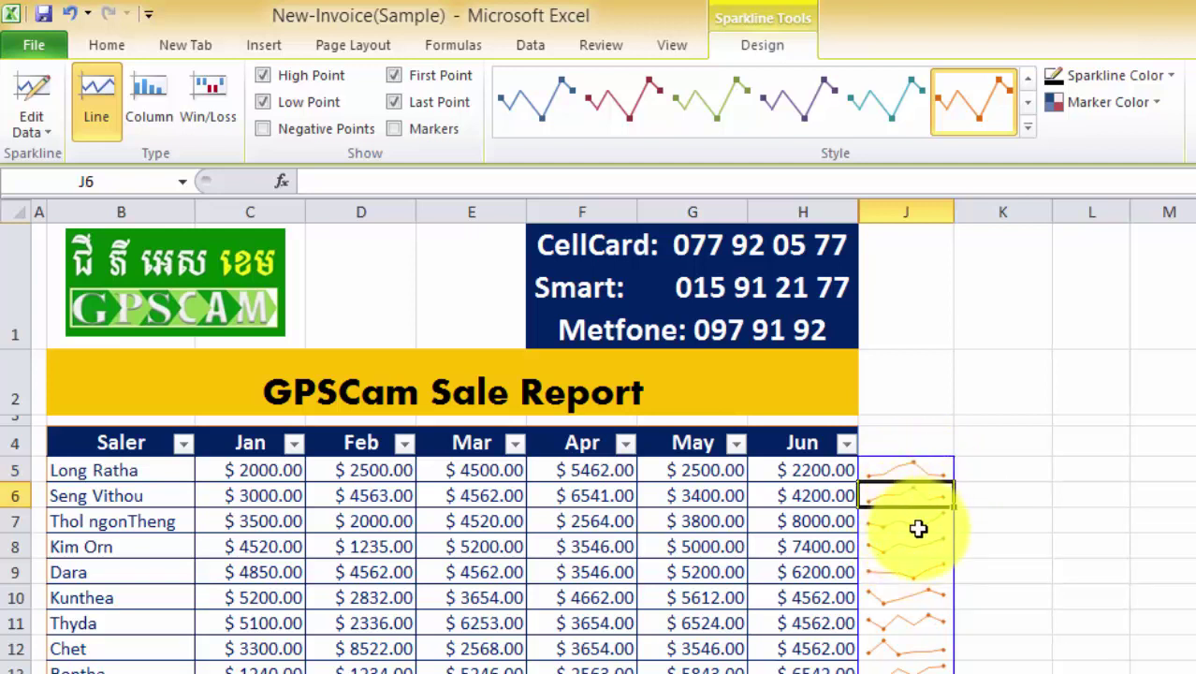
click(921, 525)
click(920, 564)
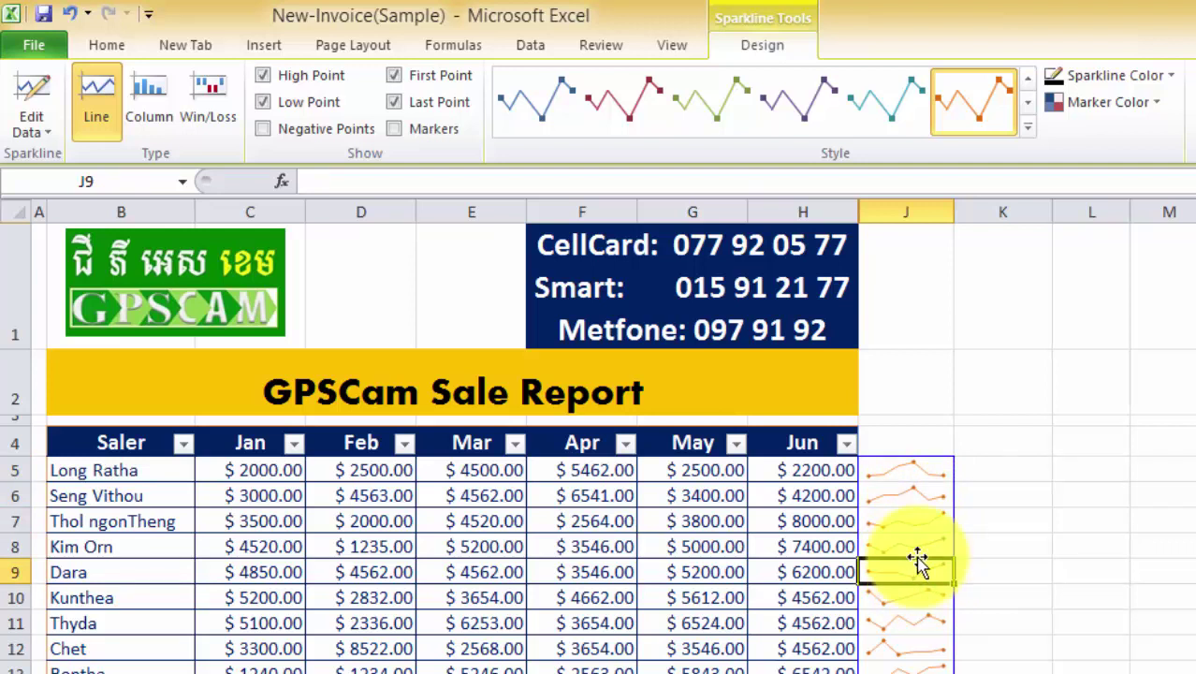
click(916, 475)
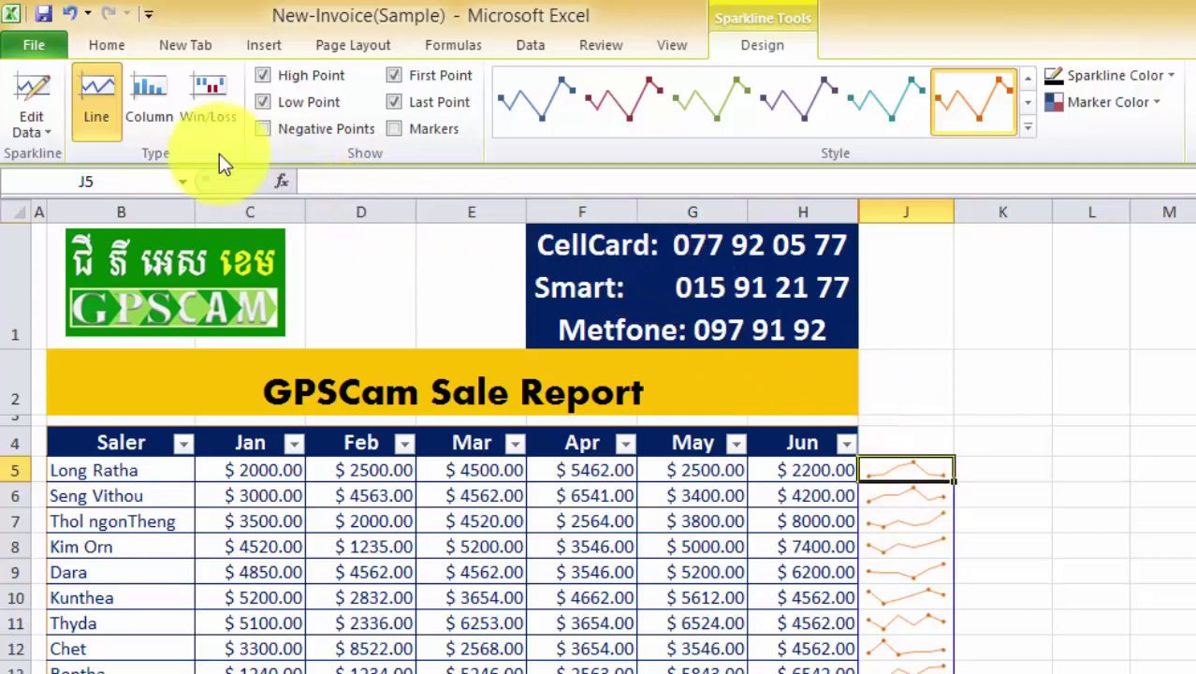
Convert the sparklines to columns and apply the Colorful #1 style with coloured high/low/first/last bars.
click(157, 117)
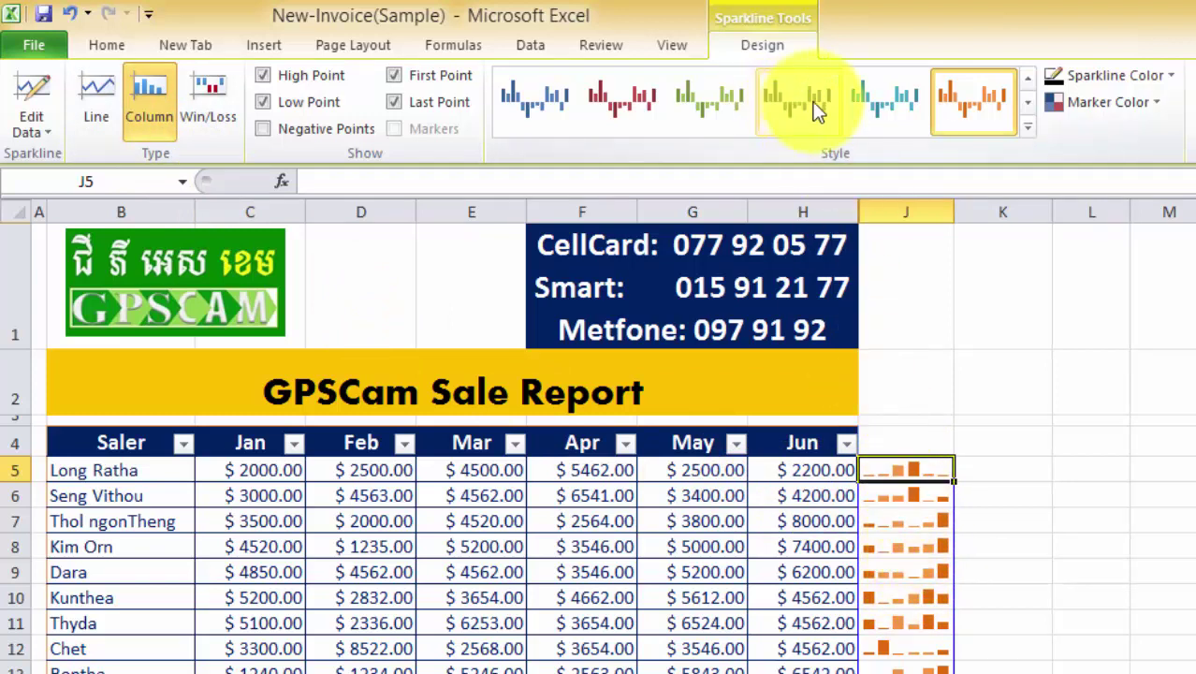
click(554, 104)
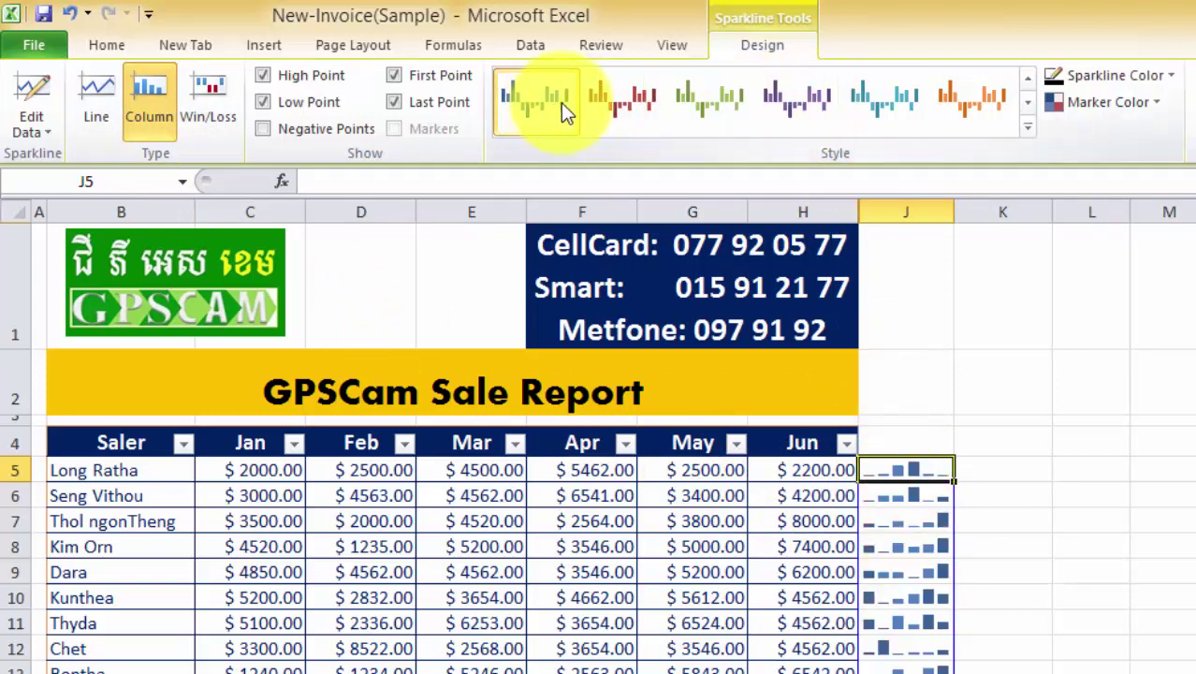
click(1026, 124)
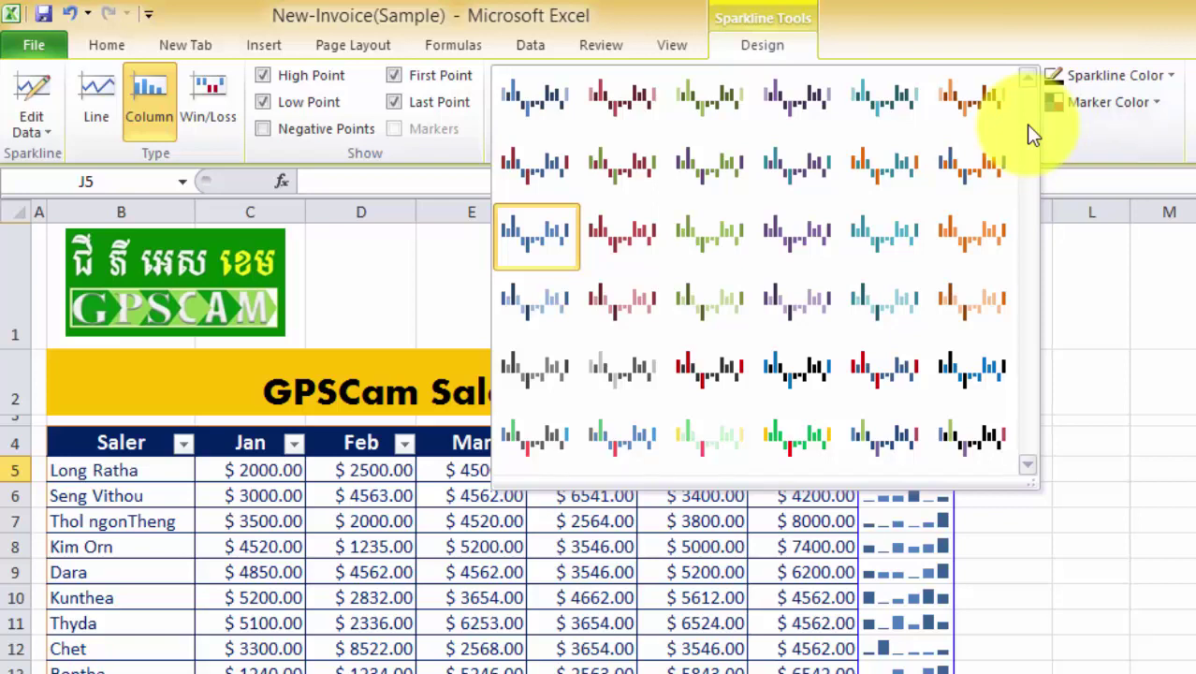
click(548, 439)
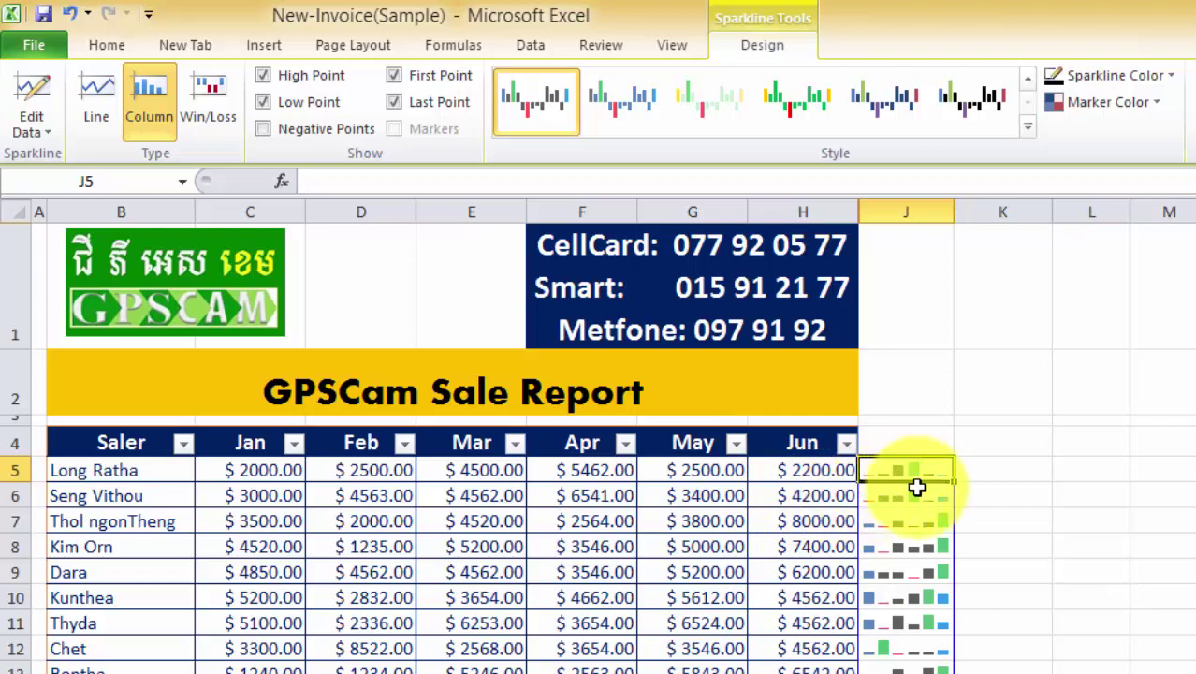
scroll(927, 524, down, 1)
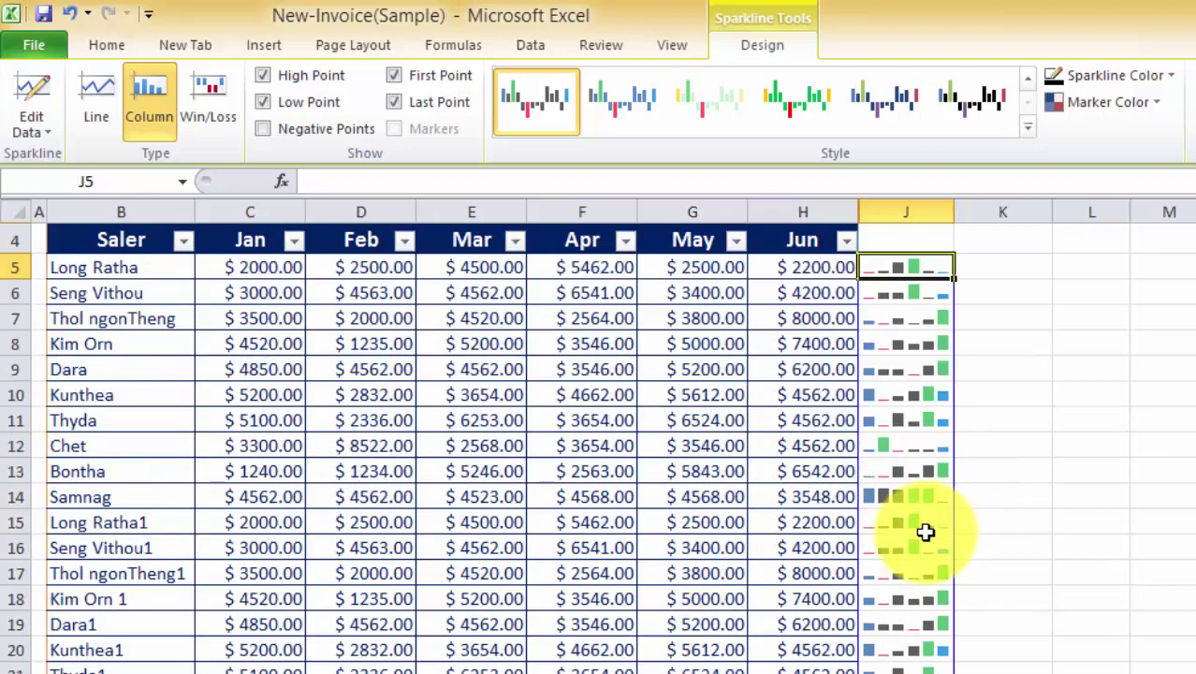
scroll(927, 505, up, 1)
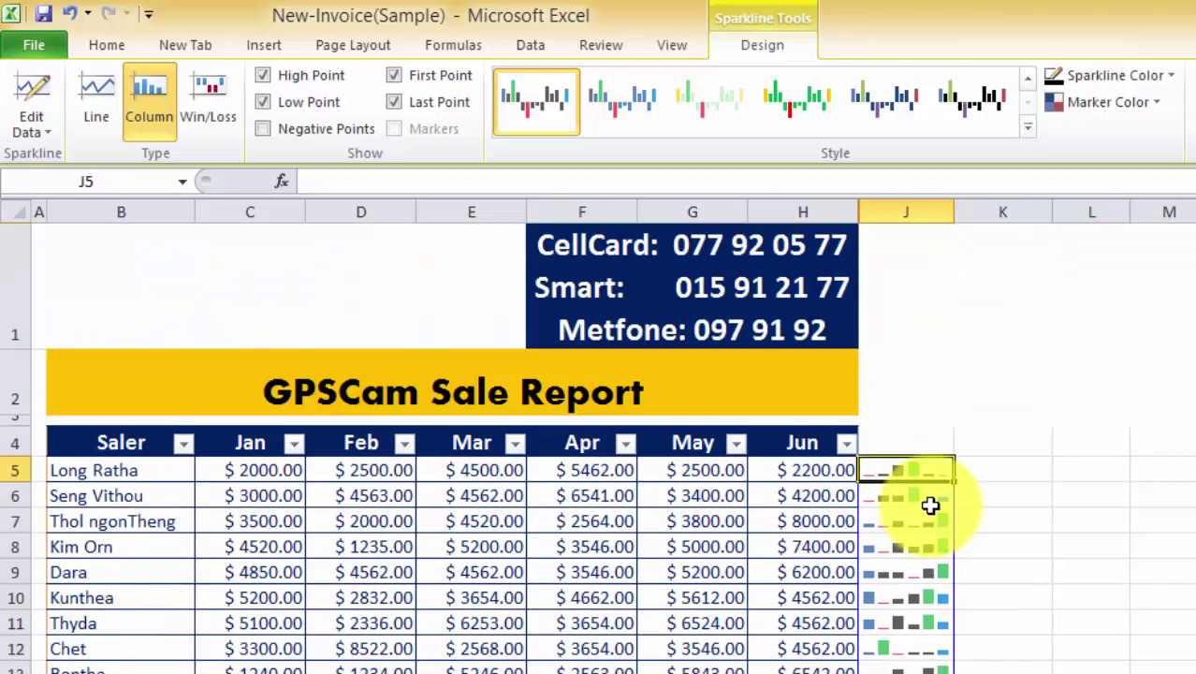
scroll(922, 504, down, 1)
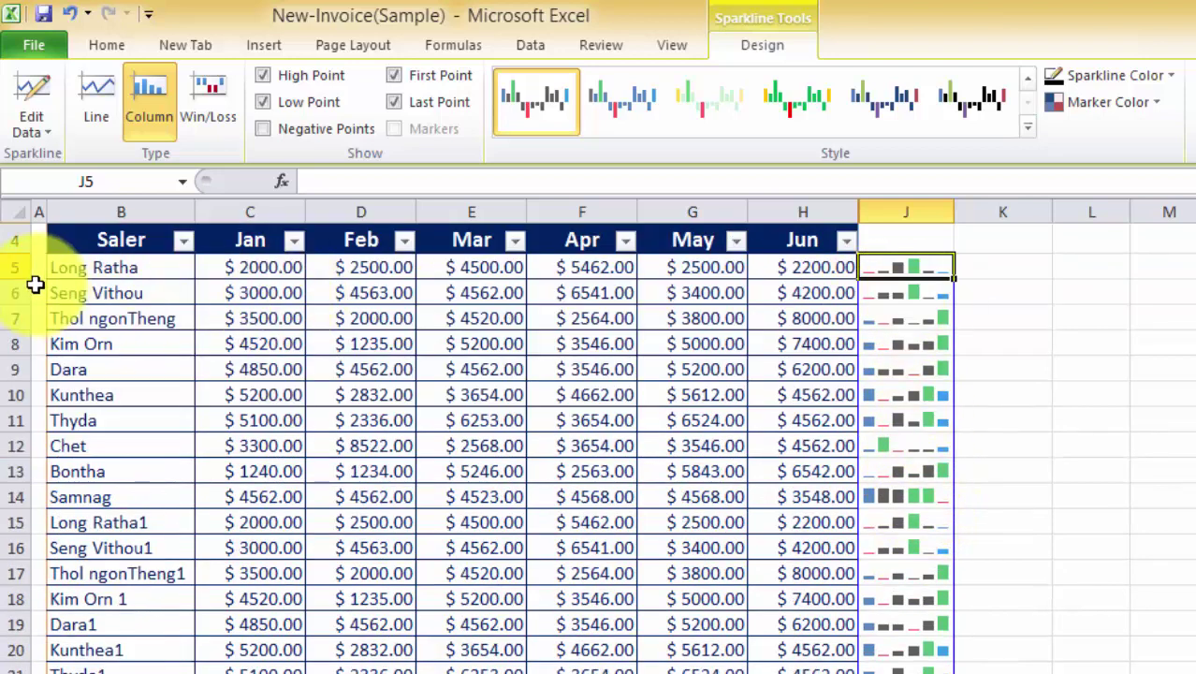
Select the whole sheet and drag a row border down to make all rows taller.
click(20, 213)
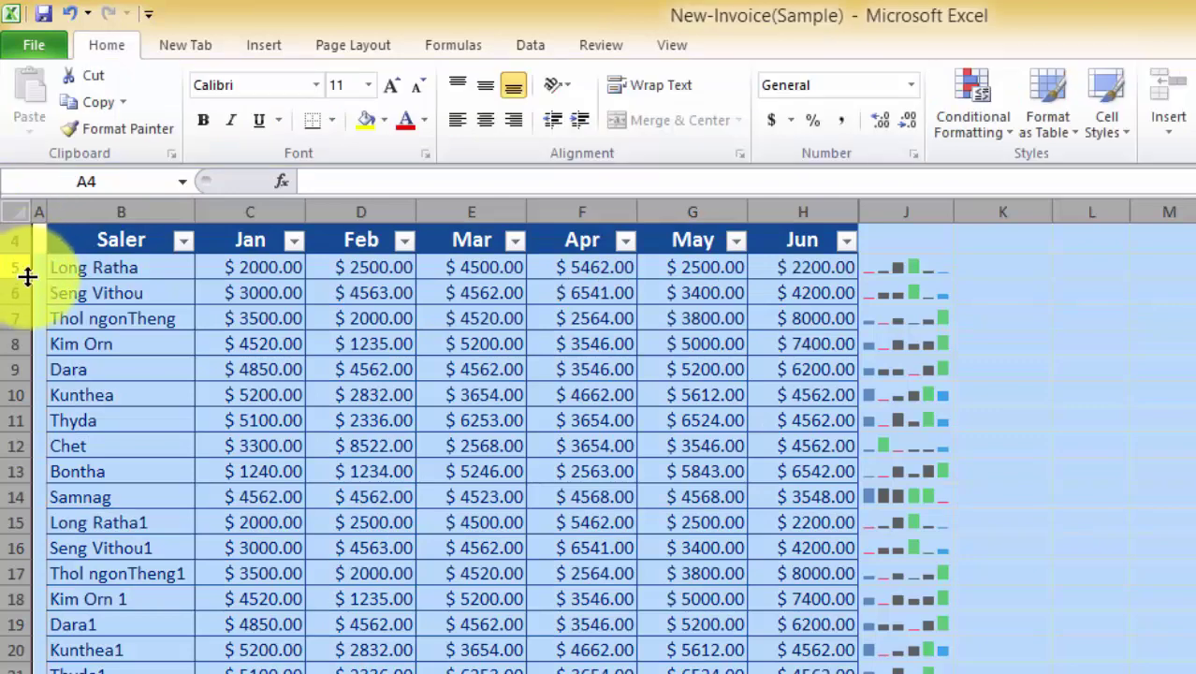
drag(22, 279, 24, 329)
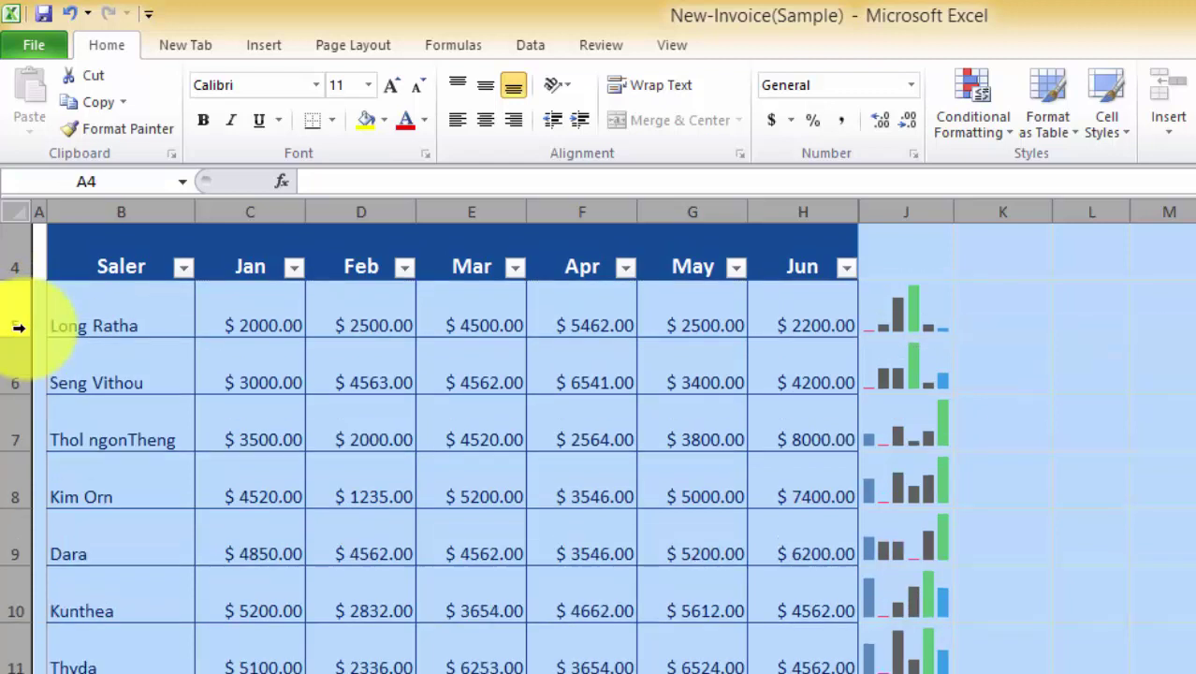
click(902, 363)
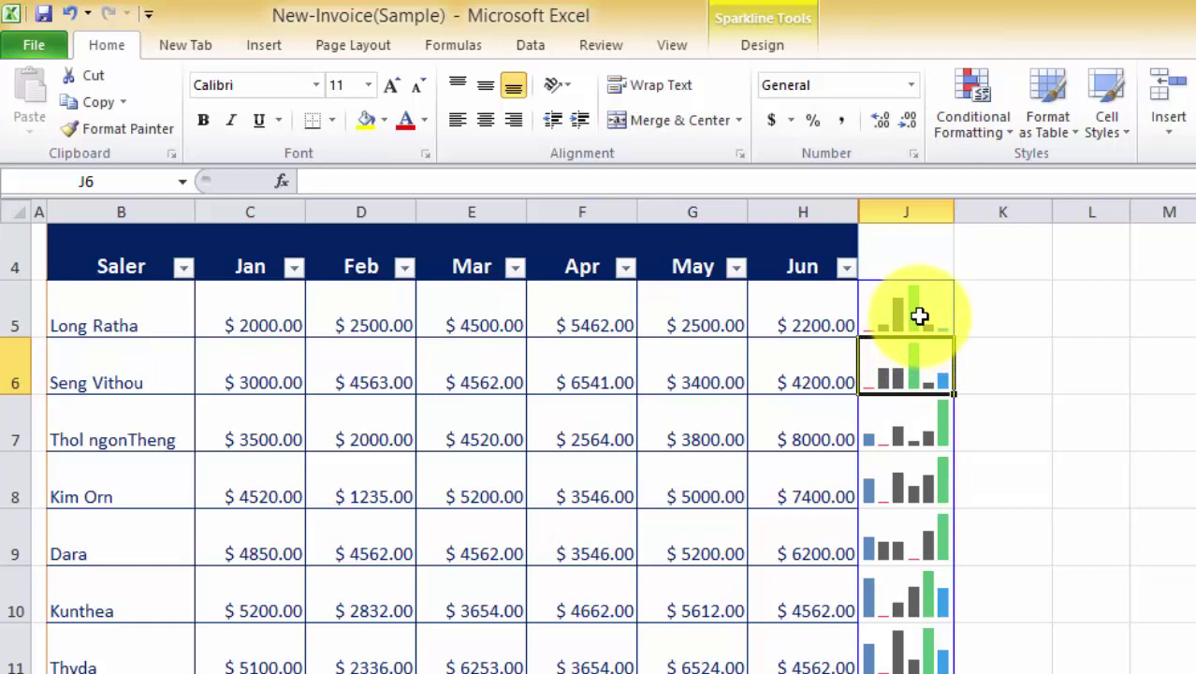
Select sparklines in J5–J7, settle on J5, and show the Sparkline Tools Design options.
drag(914, 311, 913, 468)
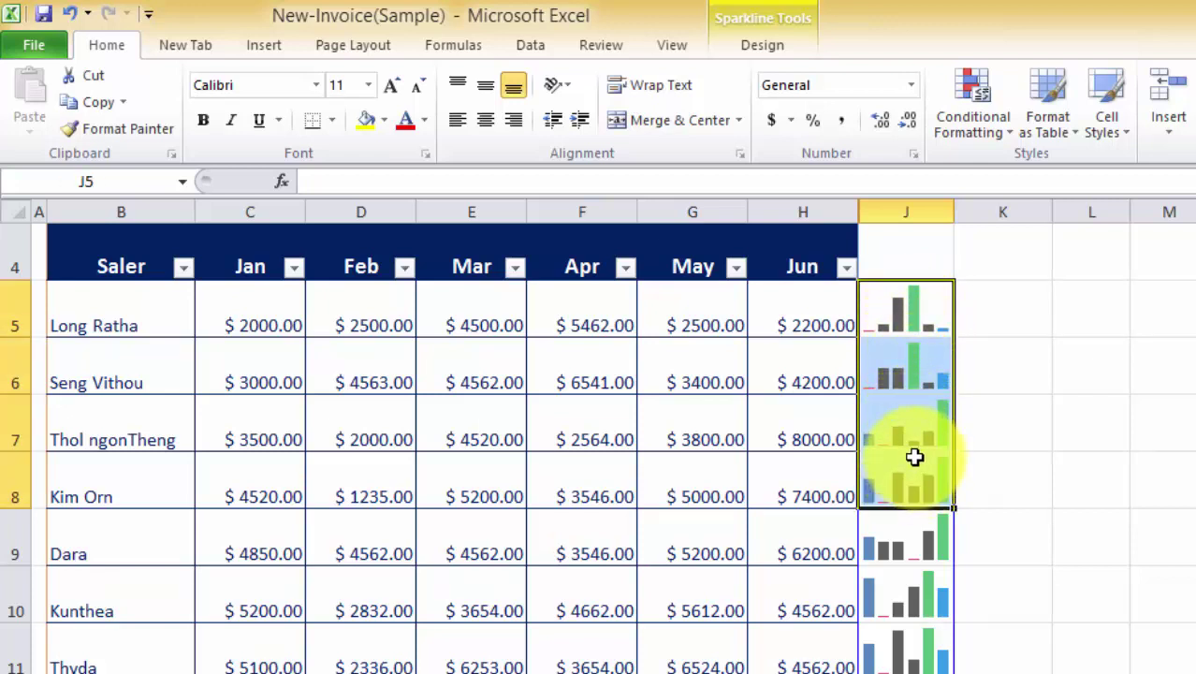
click(915, 432)
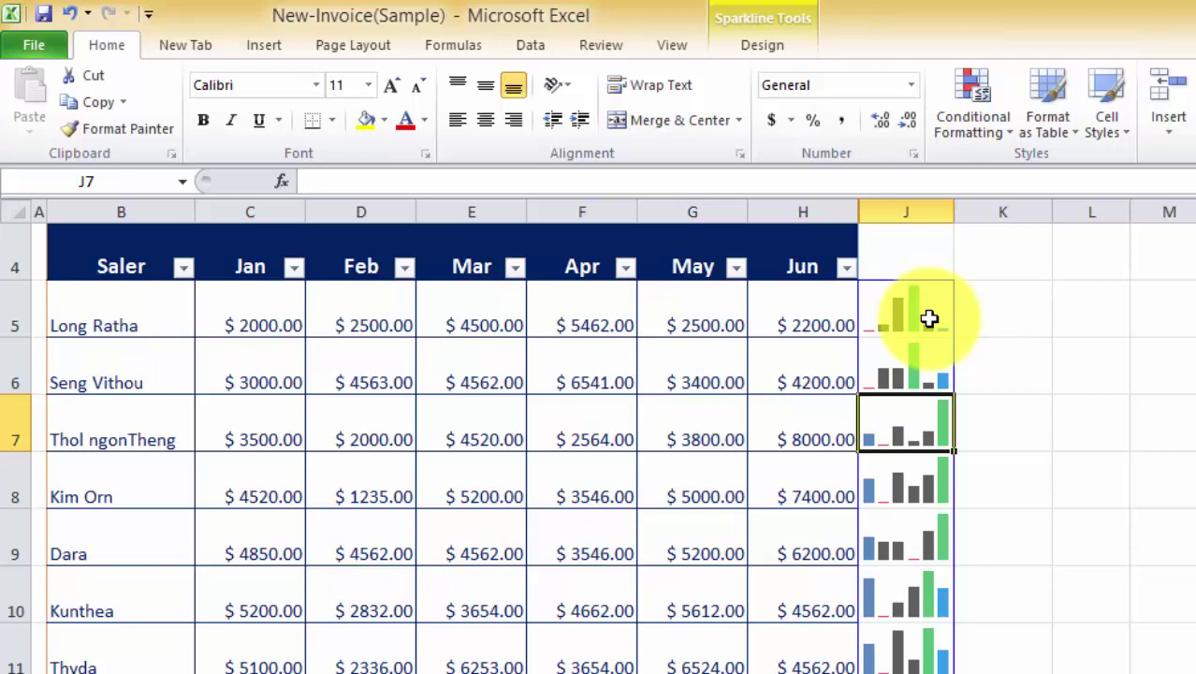
click(930, 319)
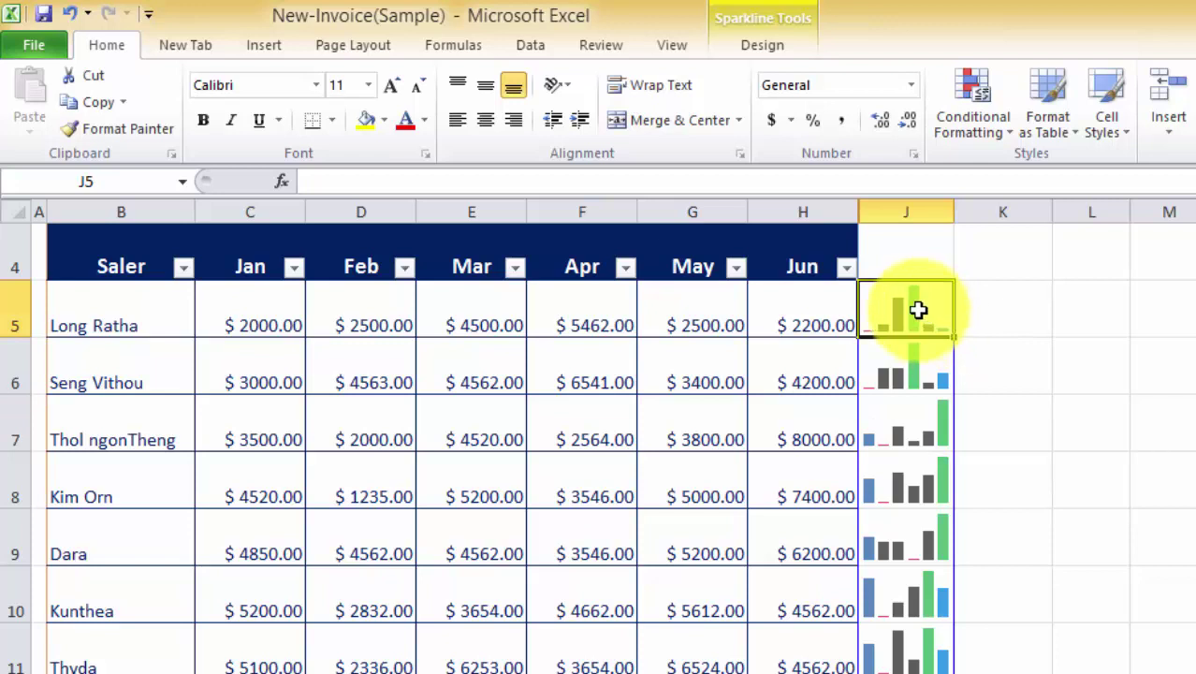
click(767, 22)
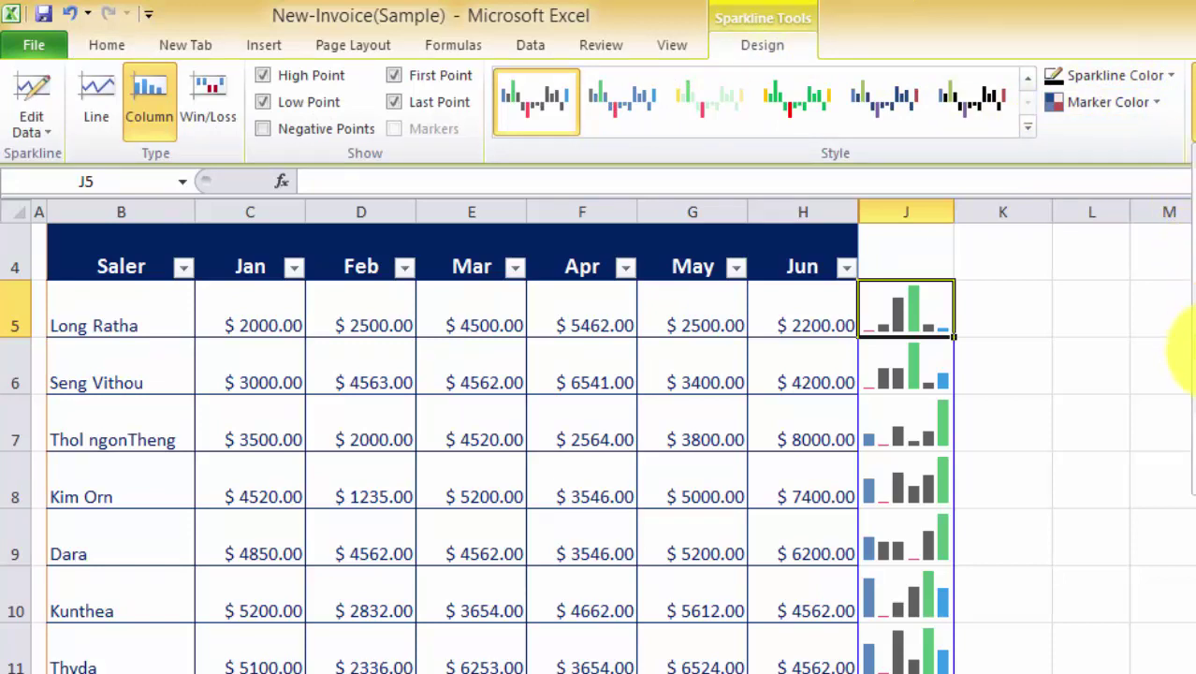
Change the sparkline vertical axis minimum so low bars appear, then check rows 5–7.
click(1187, 348)
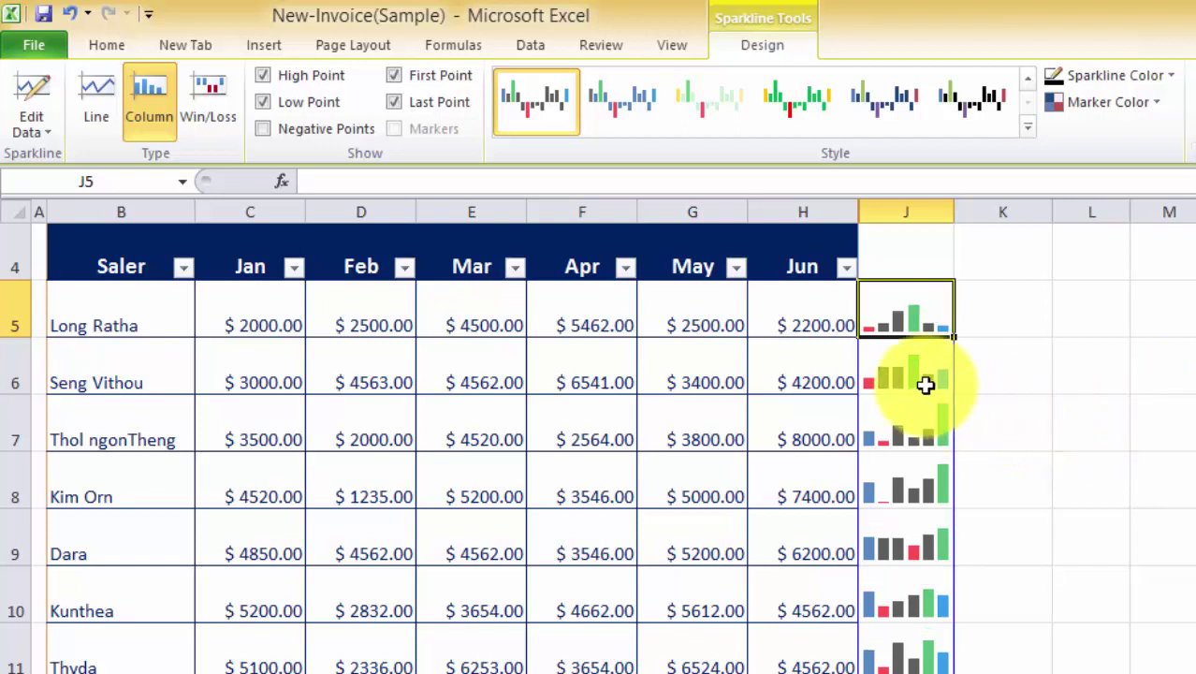
click(907, 436)
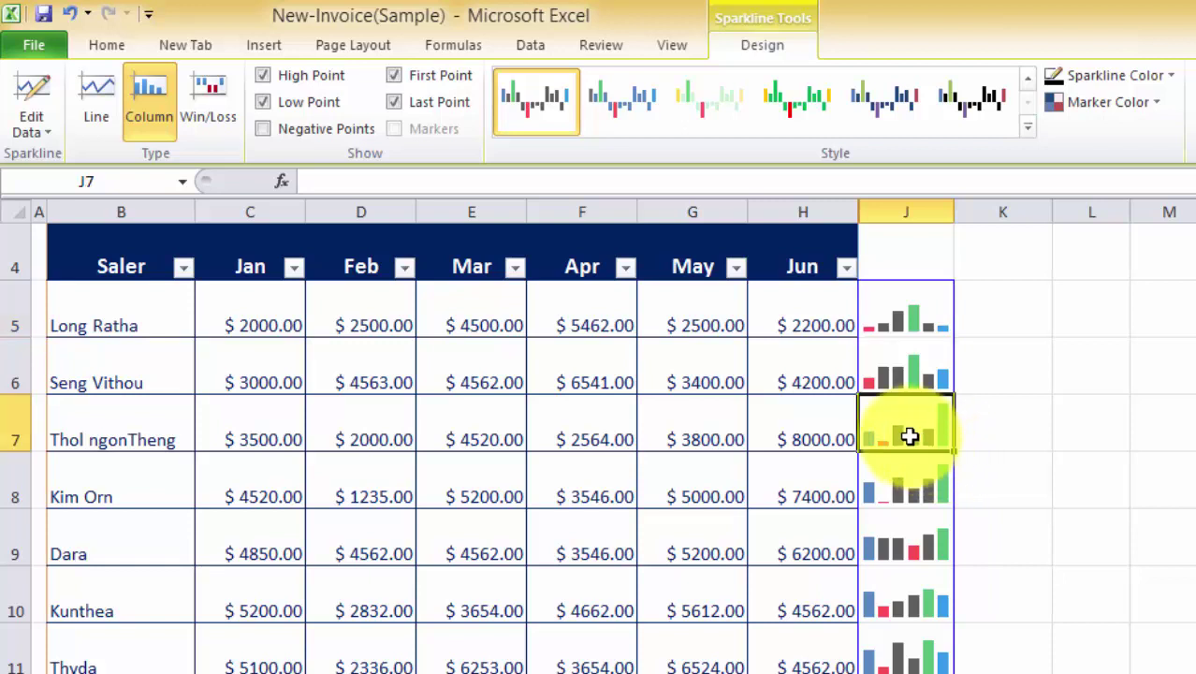
click(927, 325)
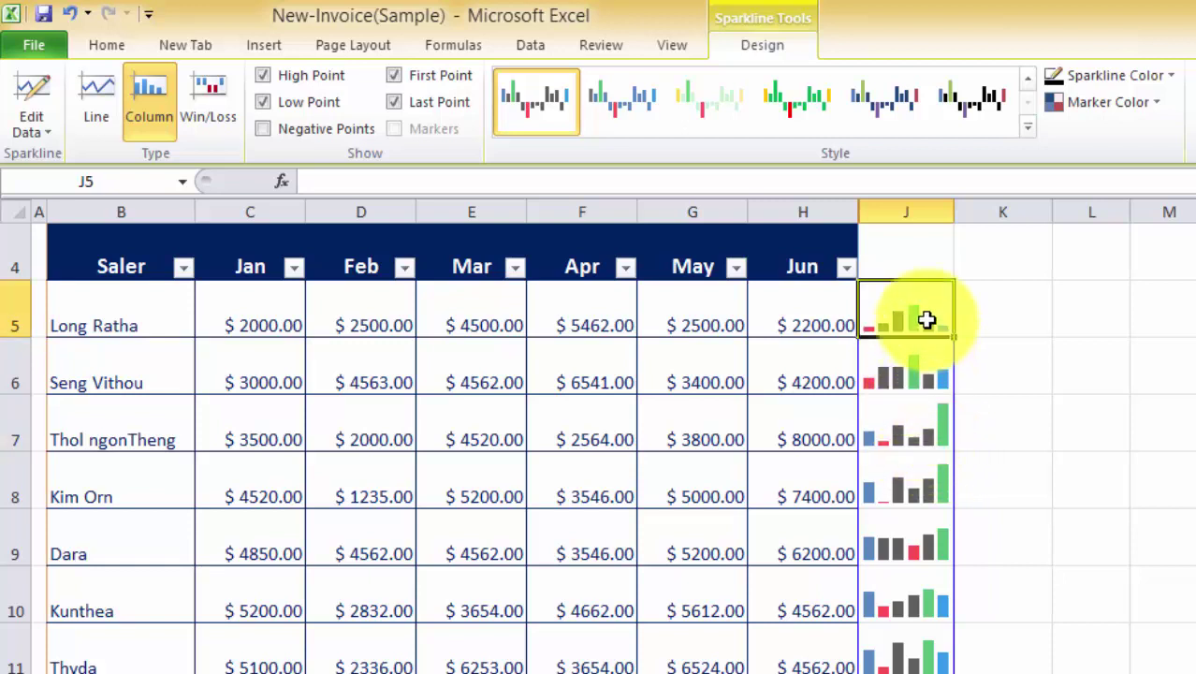
click(930, 378)
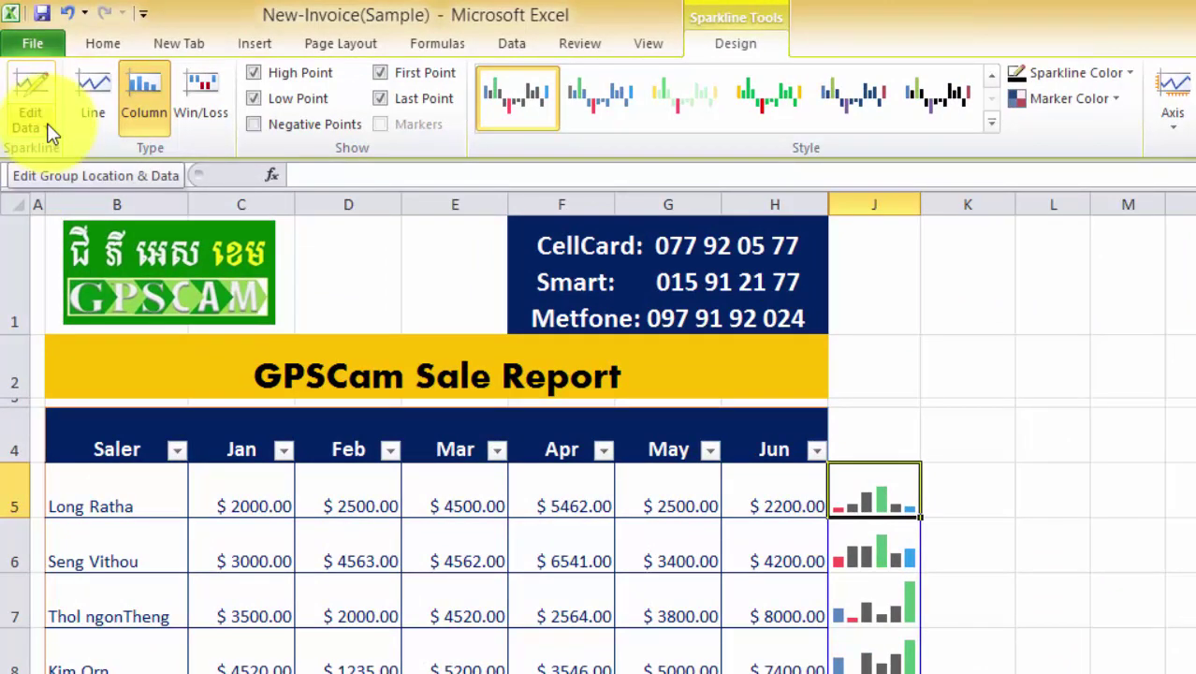
click(46, 126)
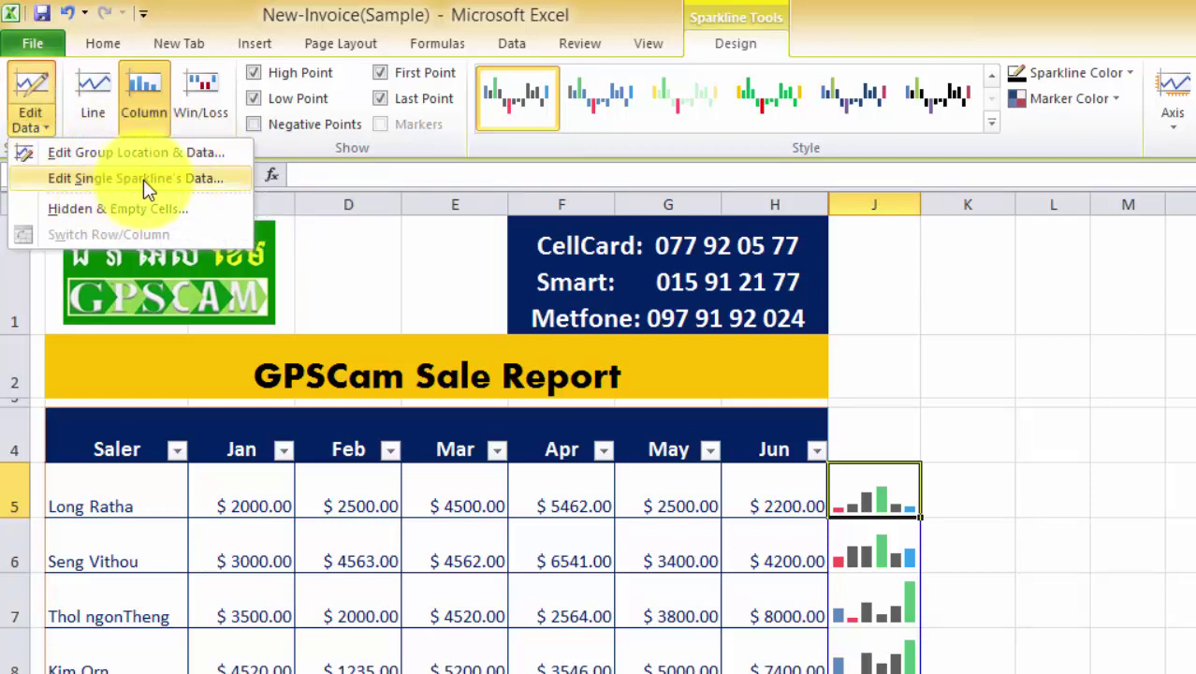
click(187, 187)
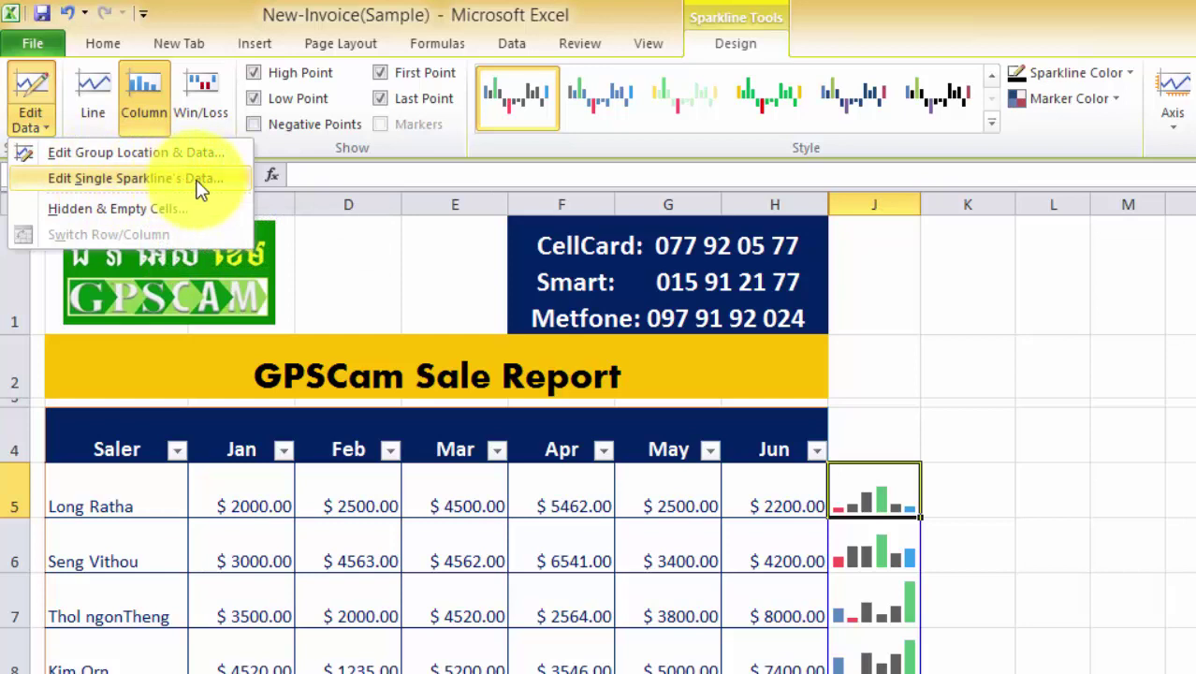
click(838, 489)
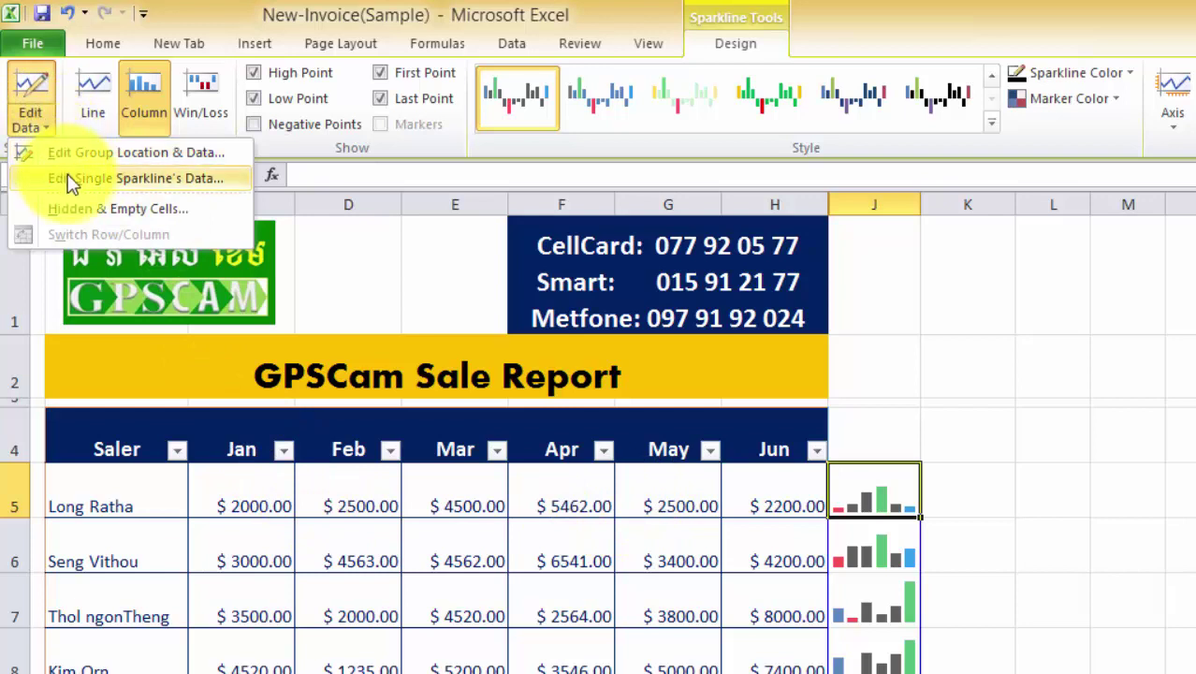
click(268, 103)
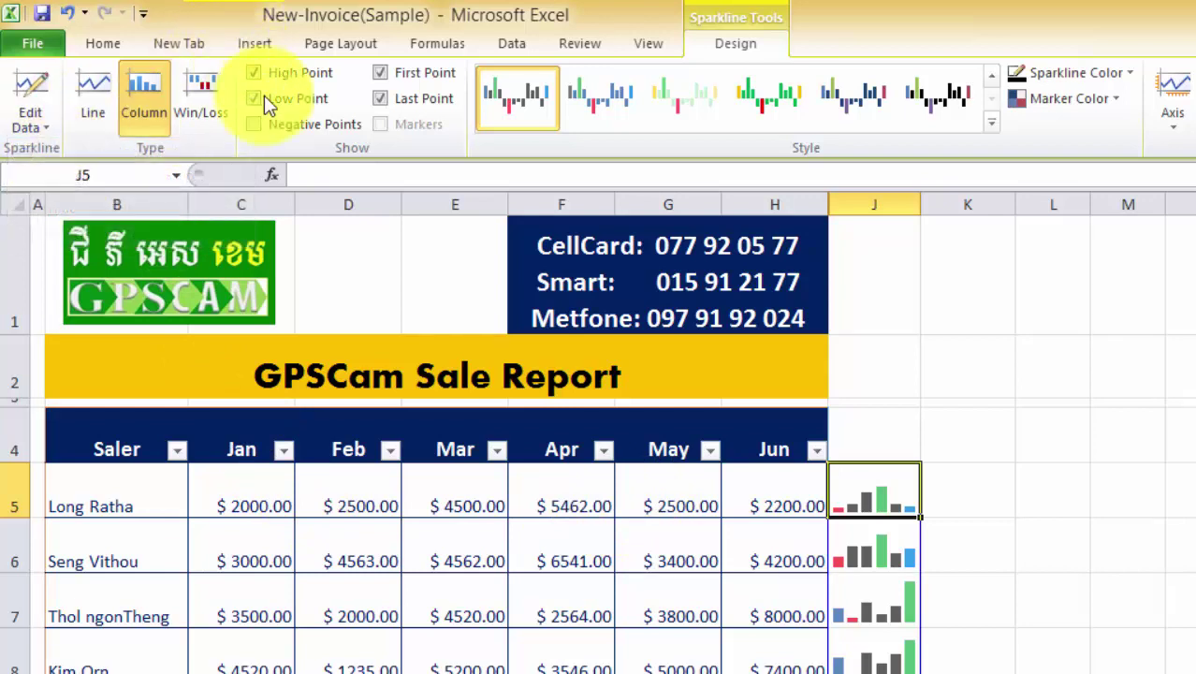